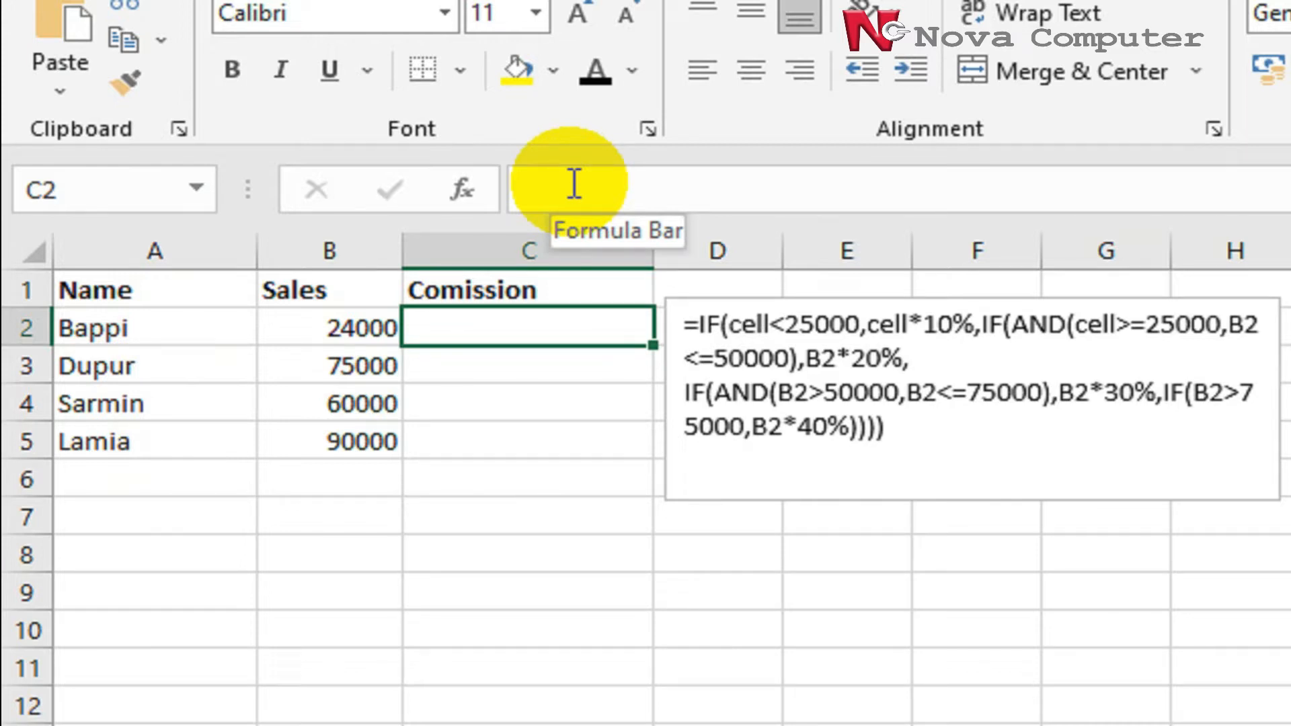
Begin a formula in C2 with an IF function whose logical test is B2<25000
left_click(573, 183)
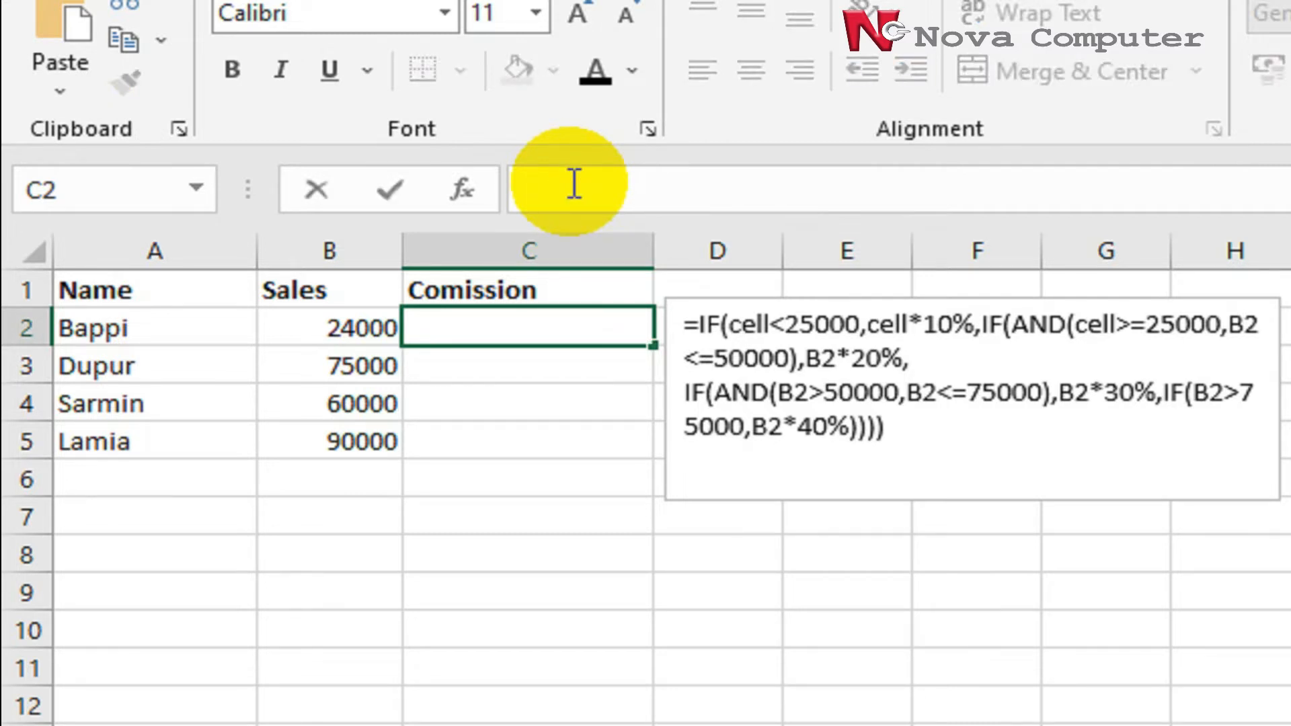
type("=")
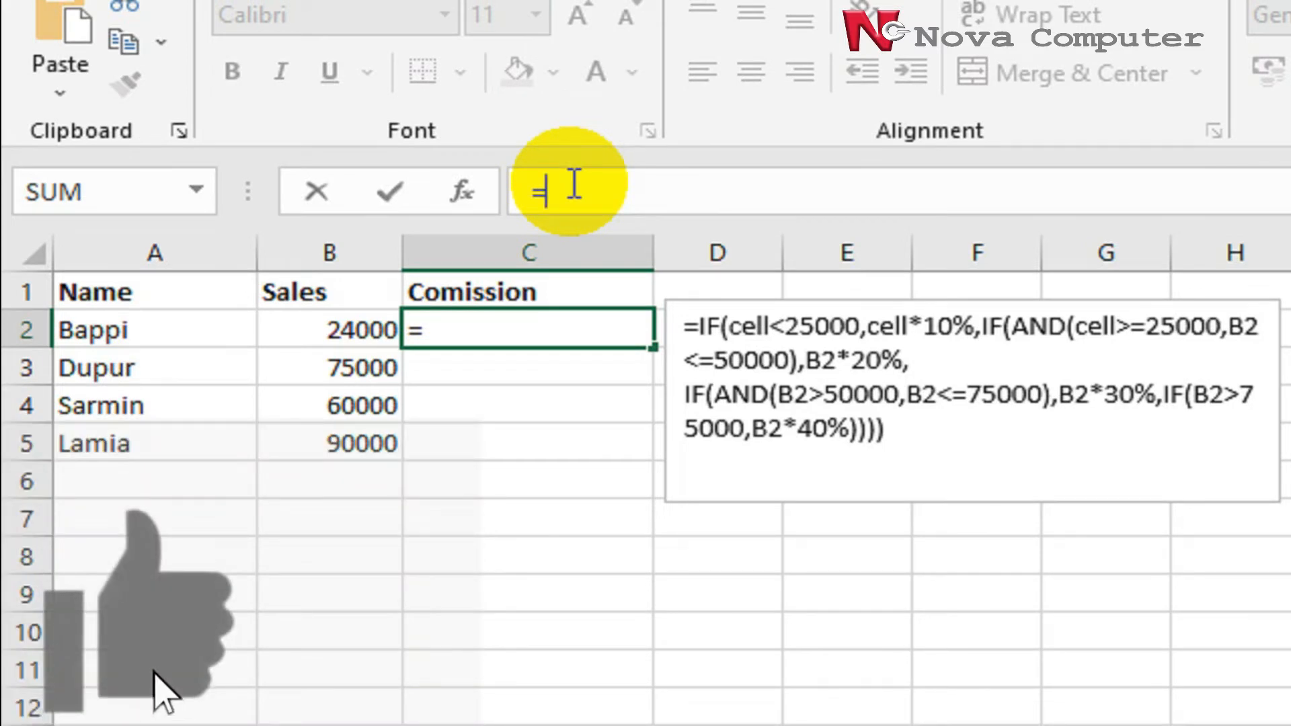
type("IF")
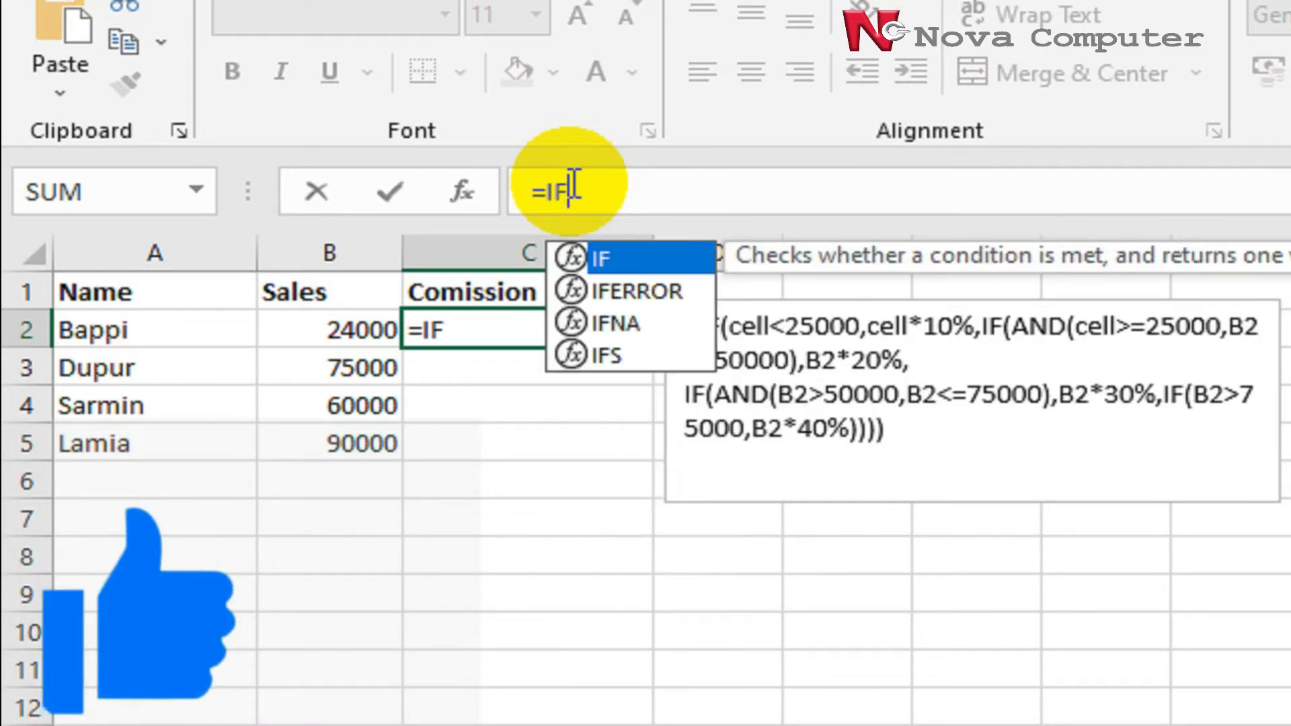
type("(")
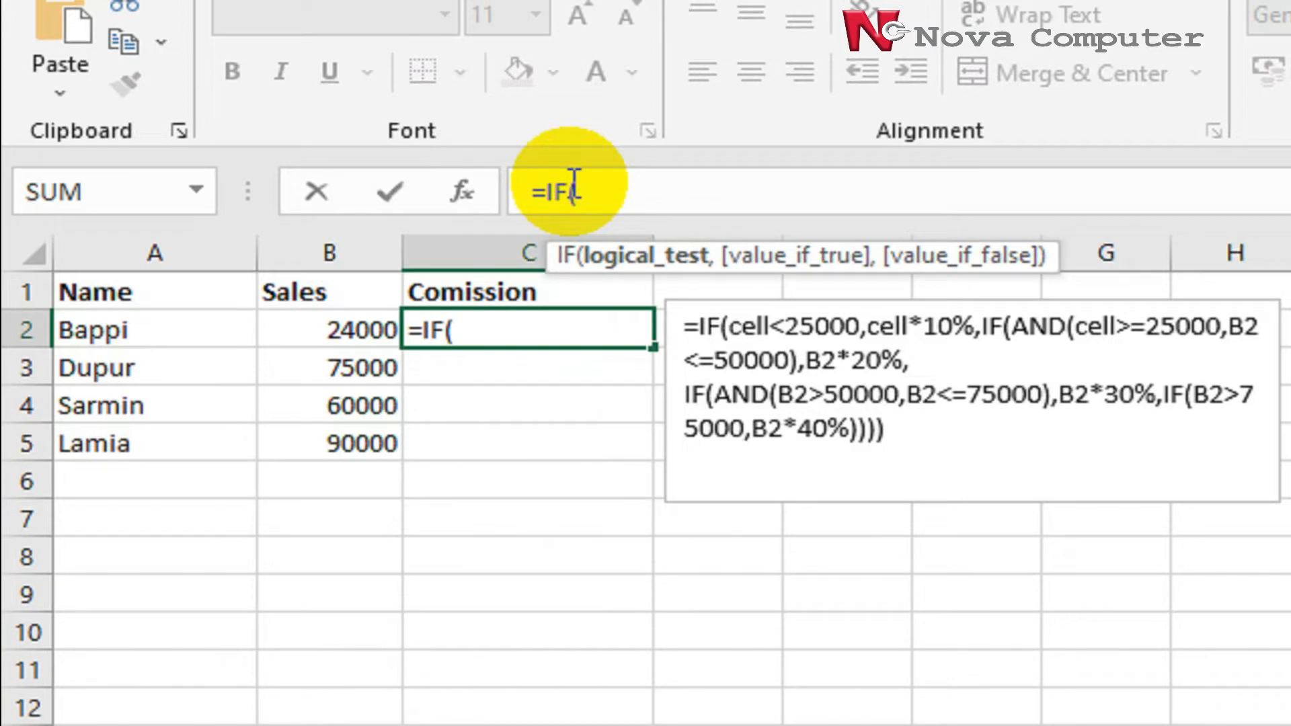
left_click(322, 332)
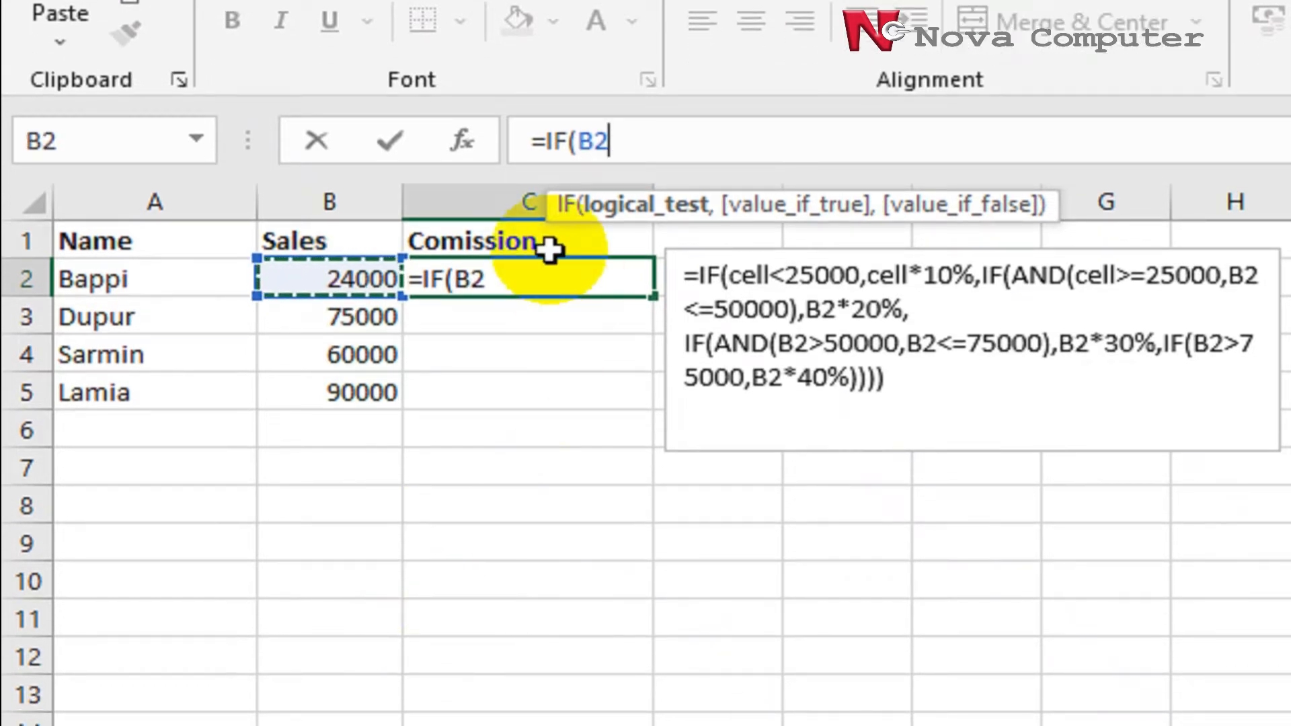
type("<")
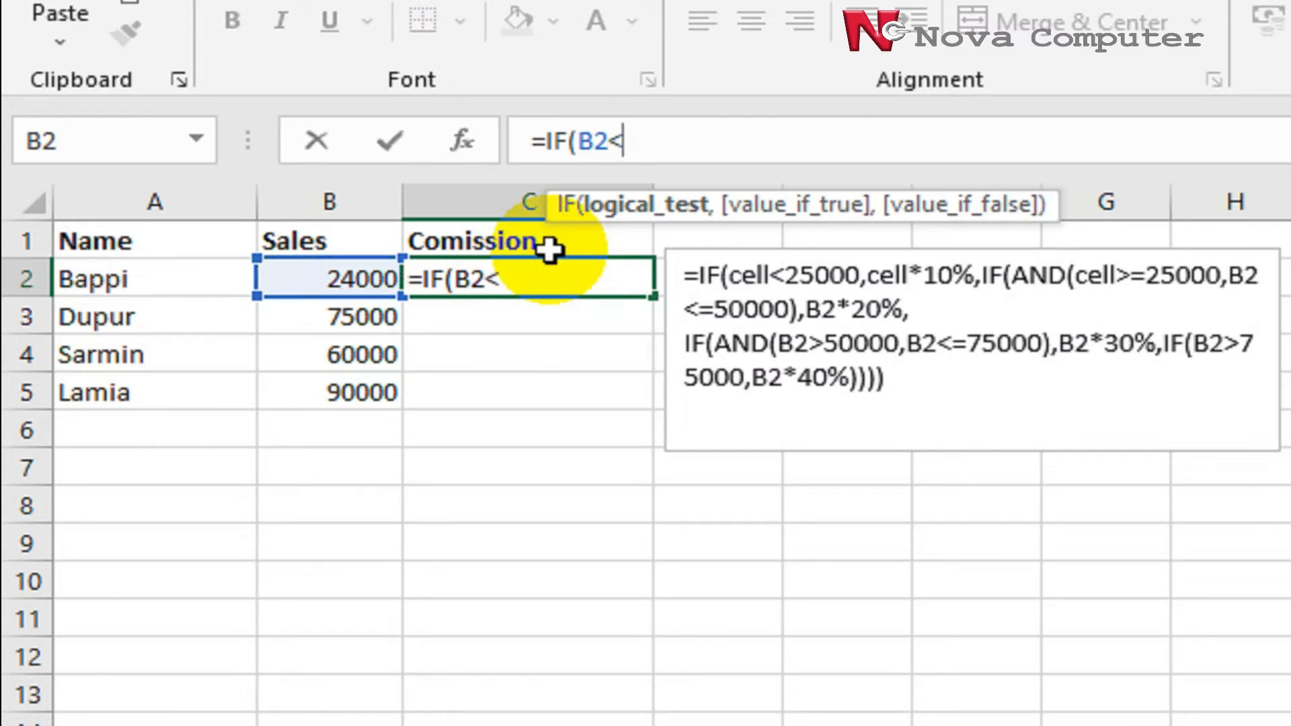
type("25")
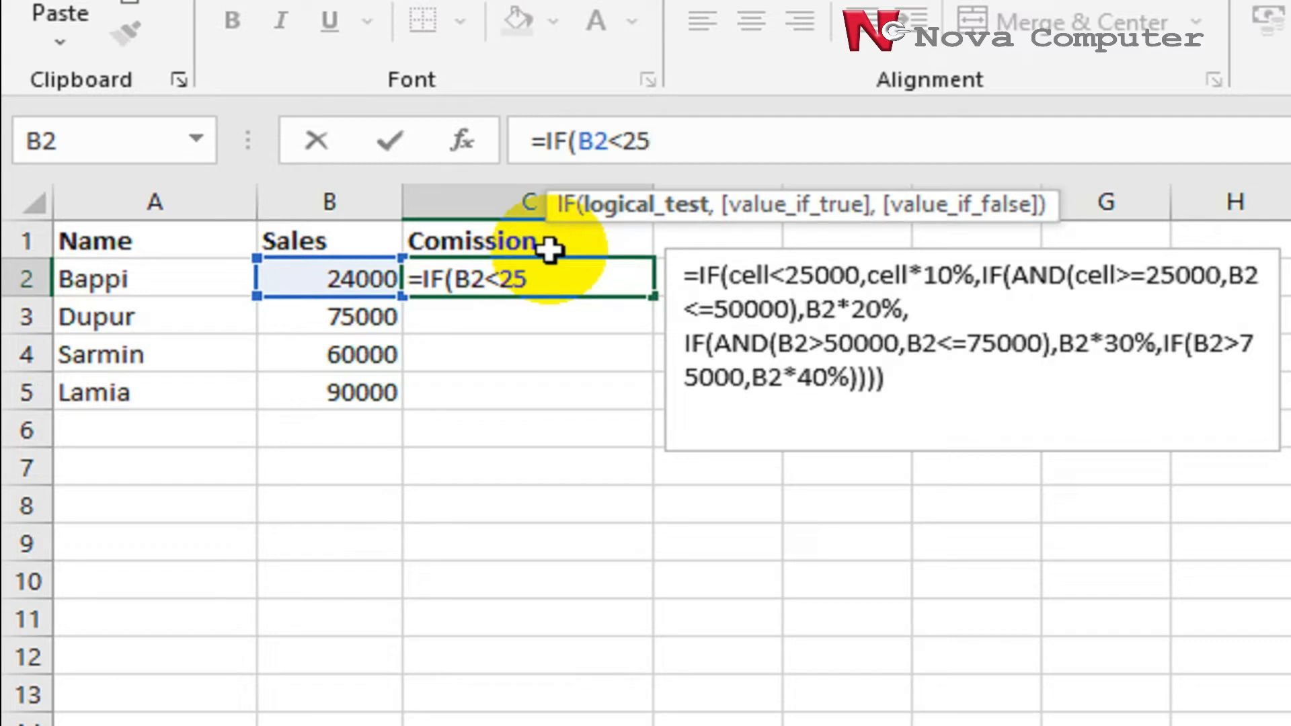
type("000")
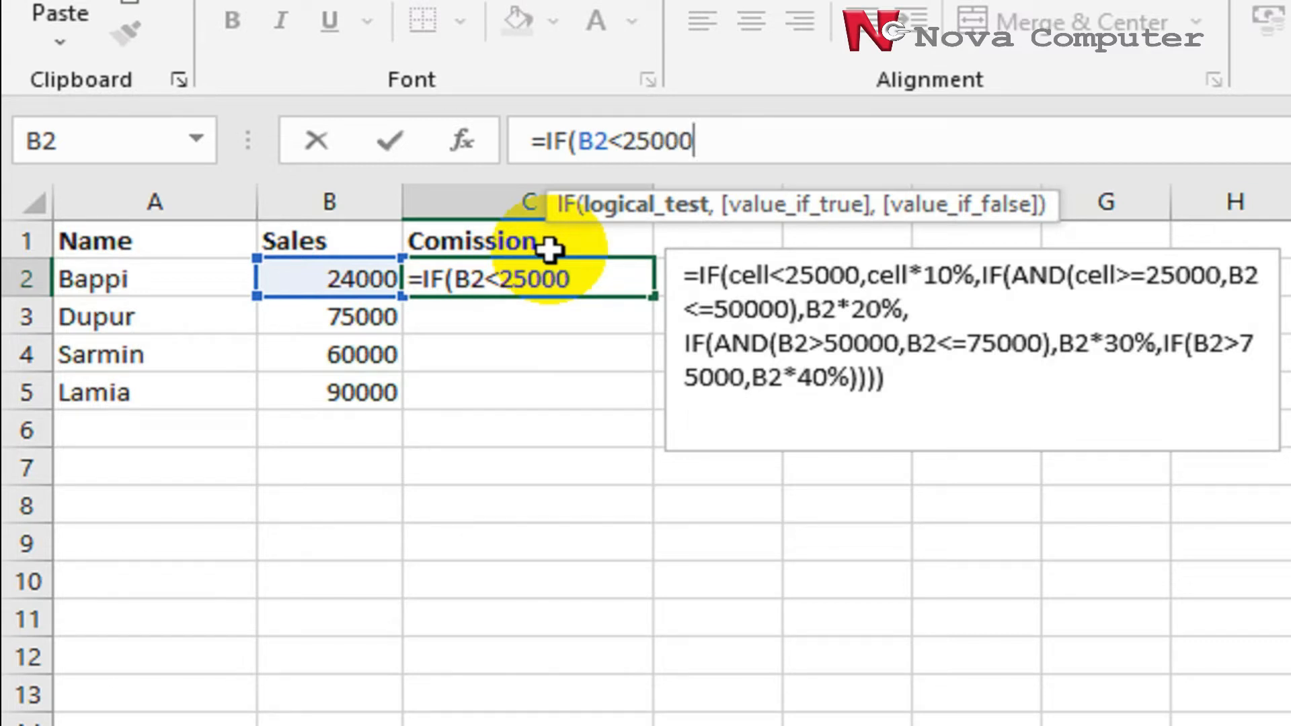
Add B2*10% as the value the IF formula returns when its test is true
type(",")
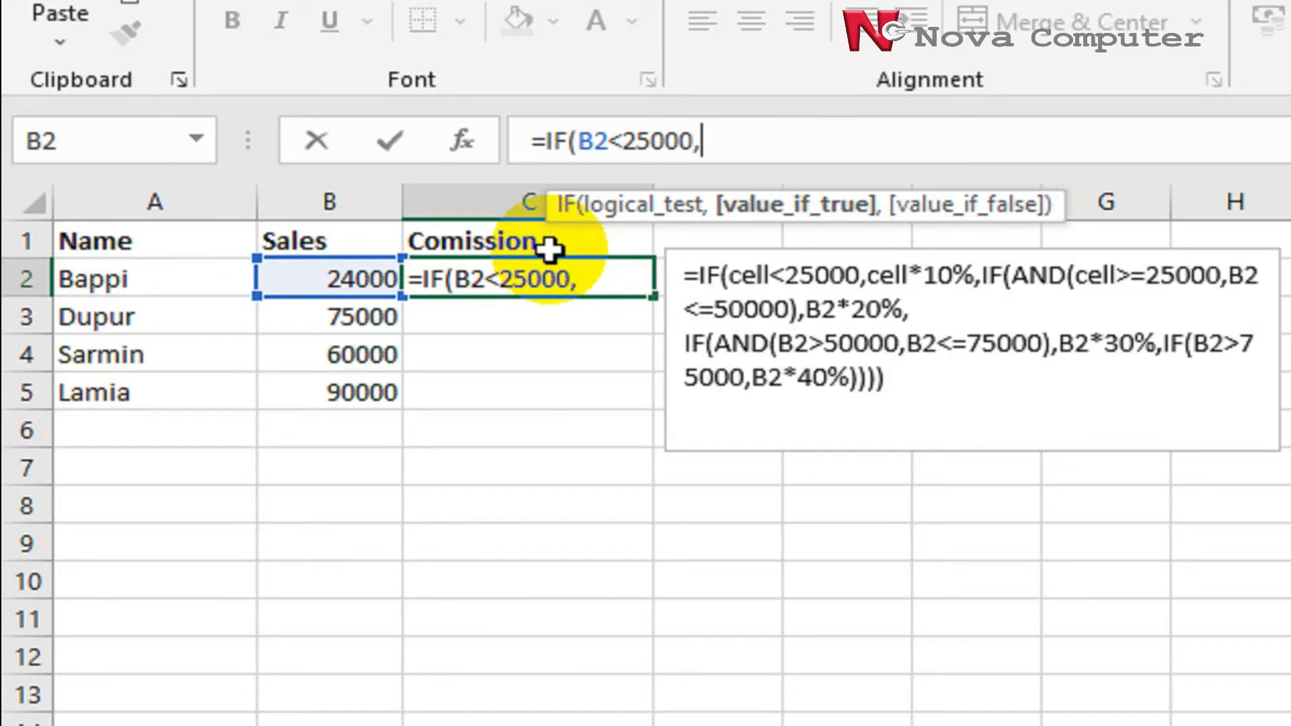
type("B2")
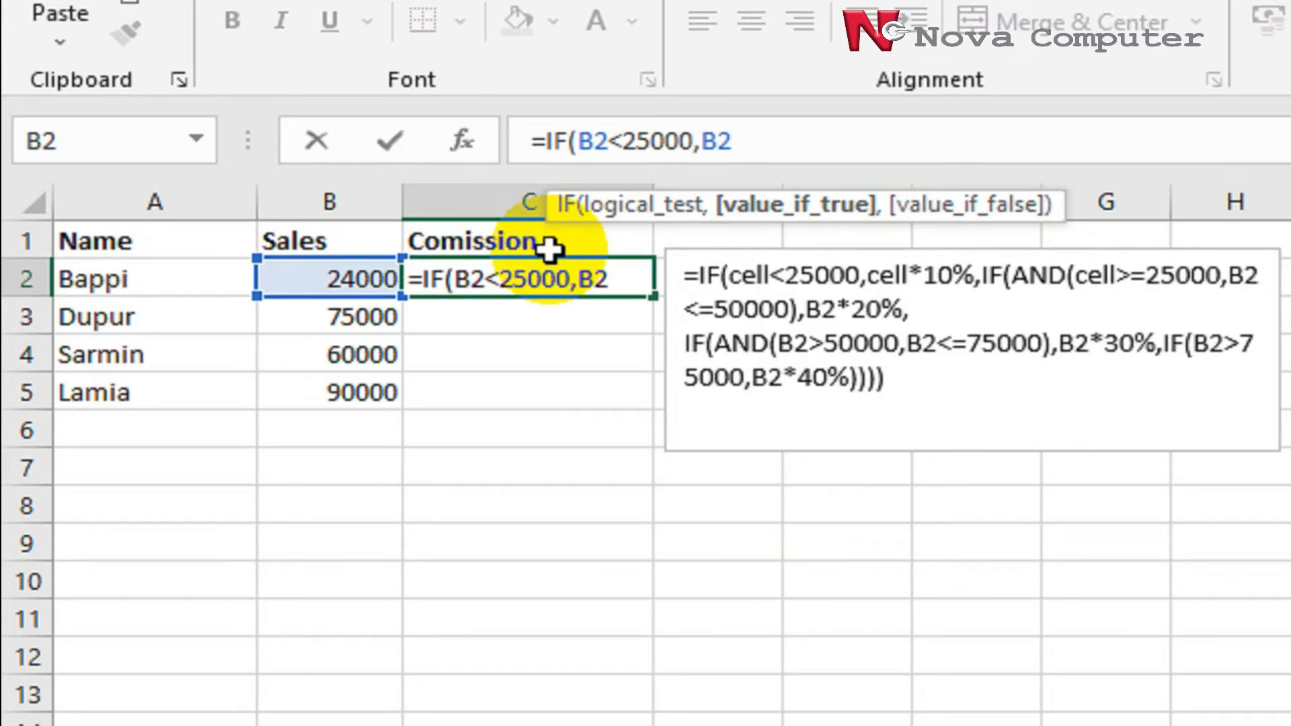
type("*10")
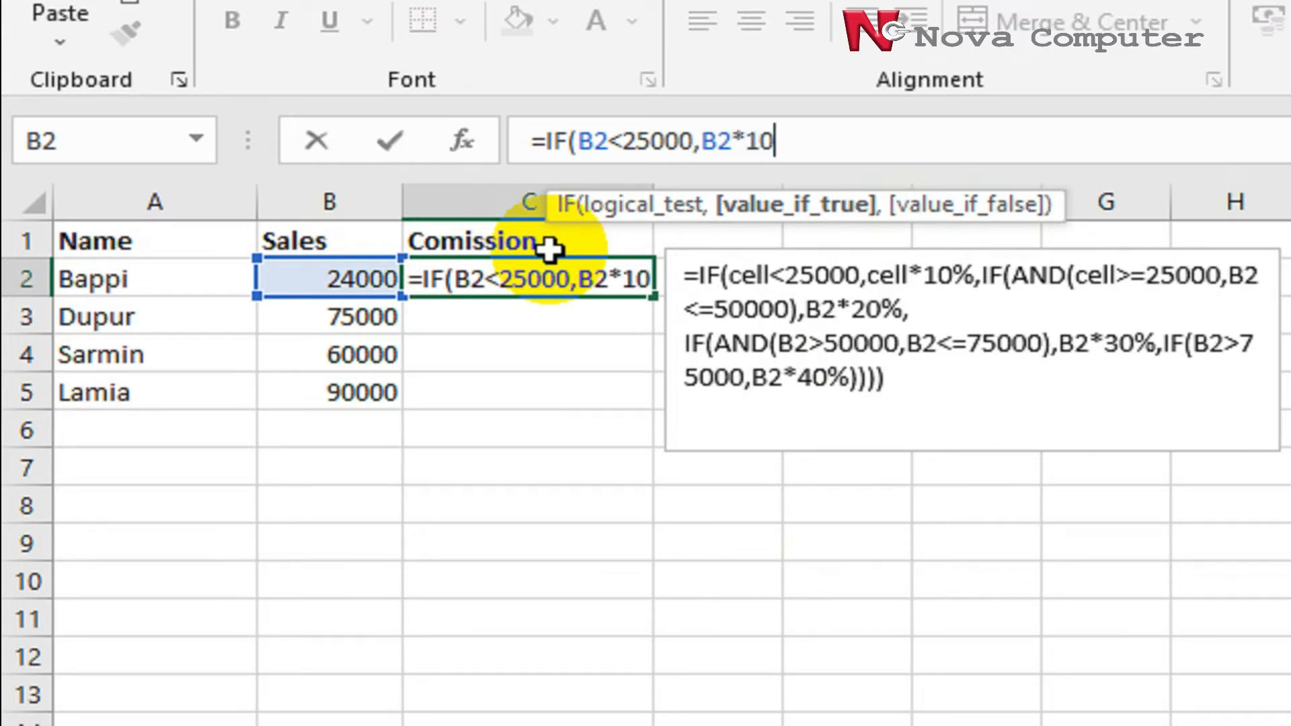
type("%")
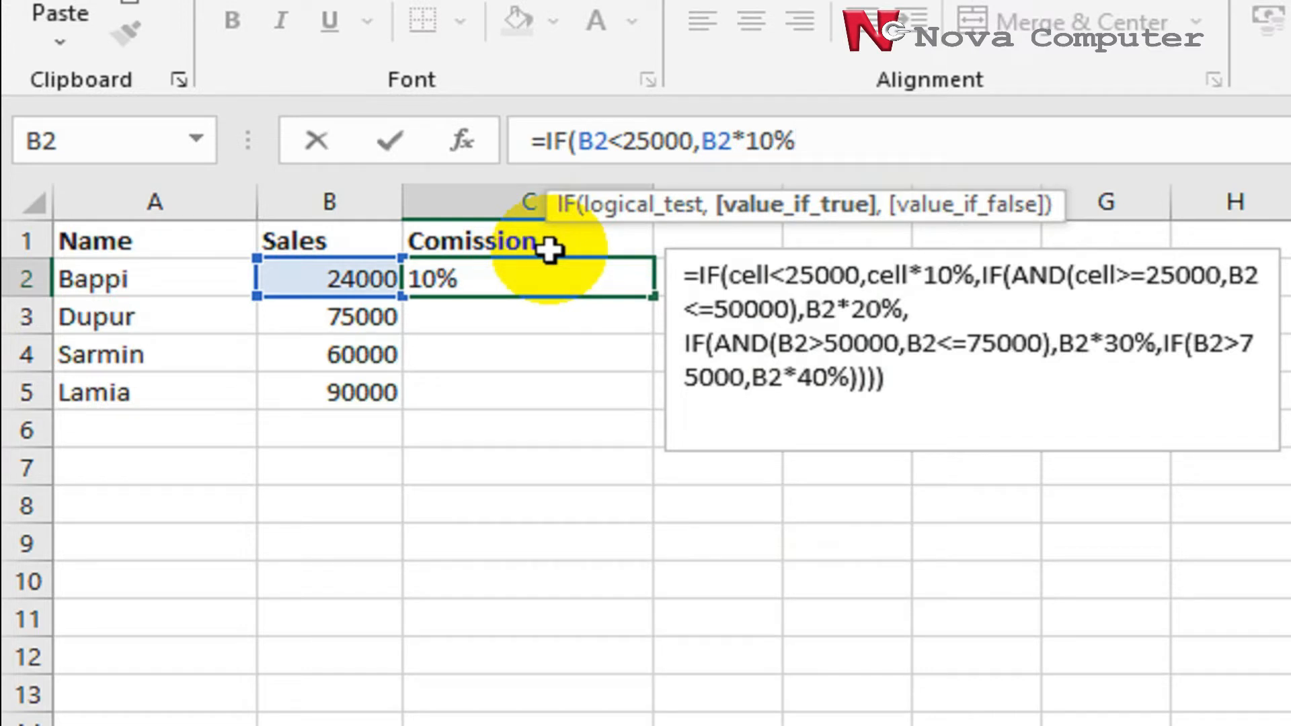
Start a nested IF as the value if false, with an AND function opening its logical test
type(",")
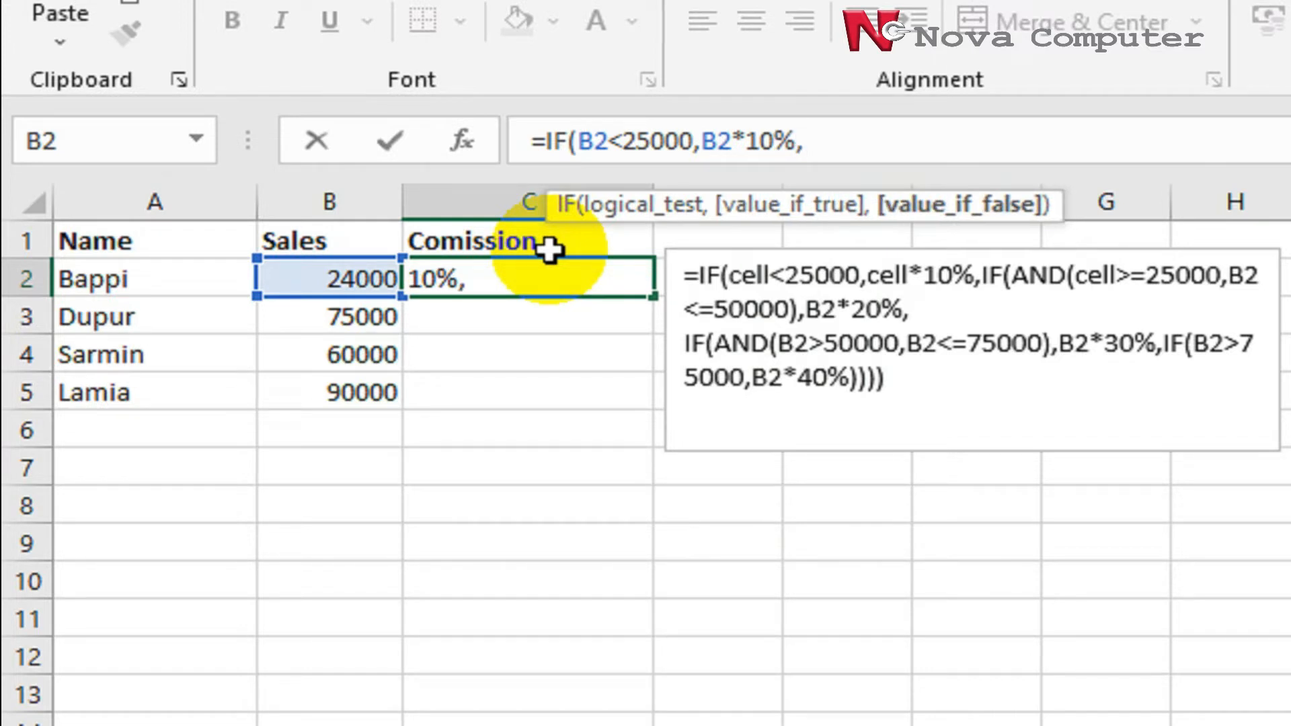
type("I")
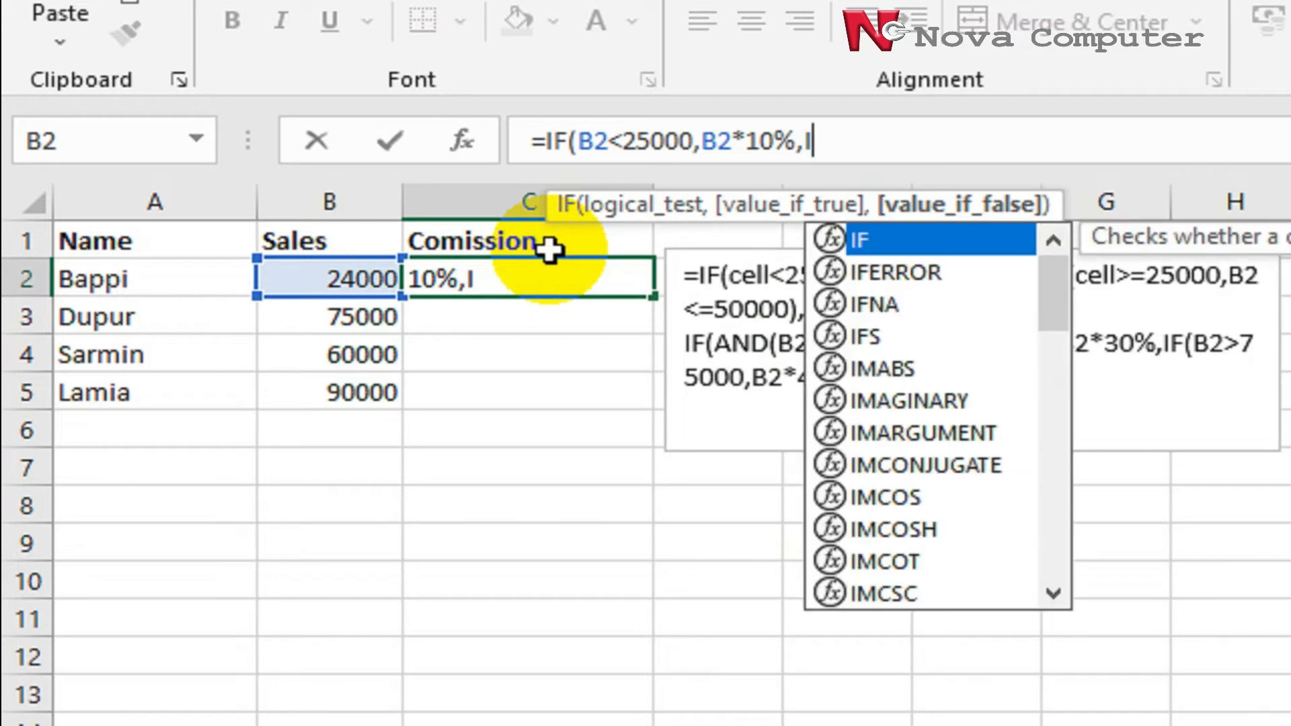
type("F")
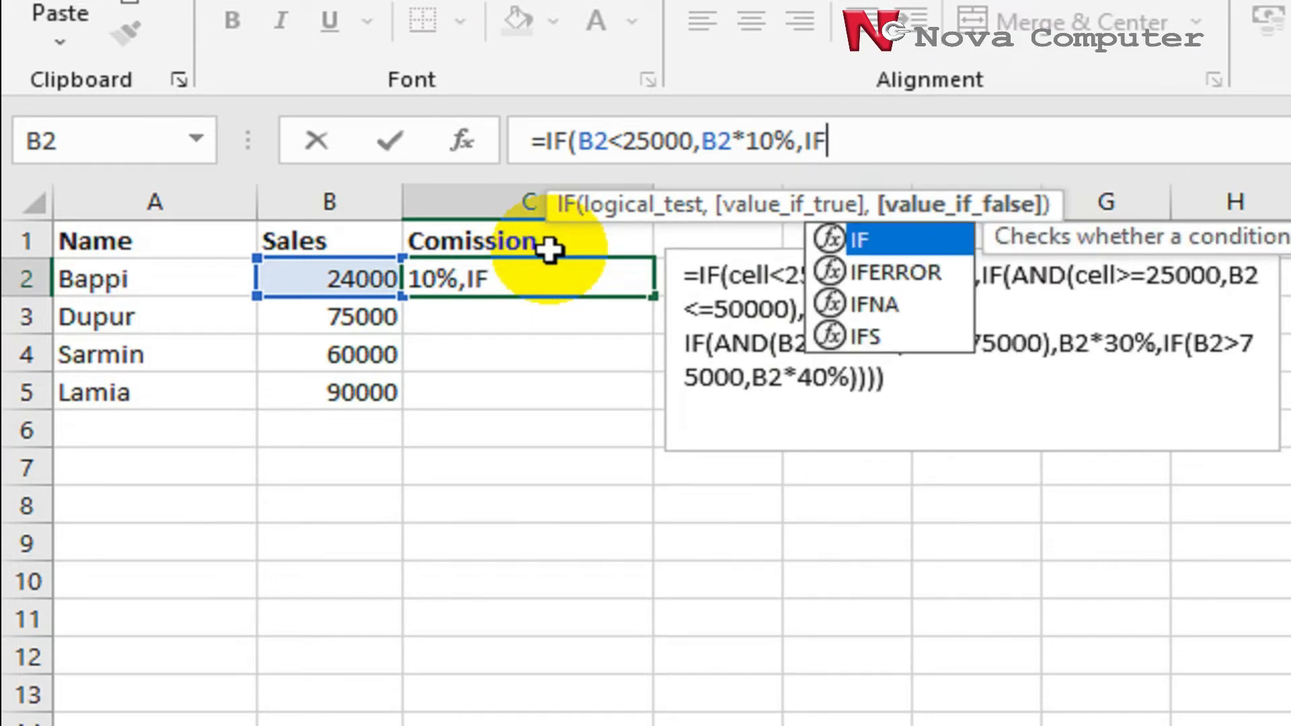
type("(")
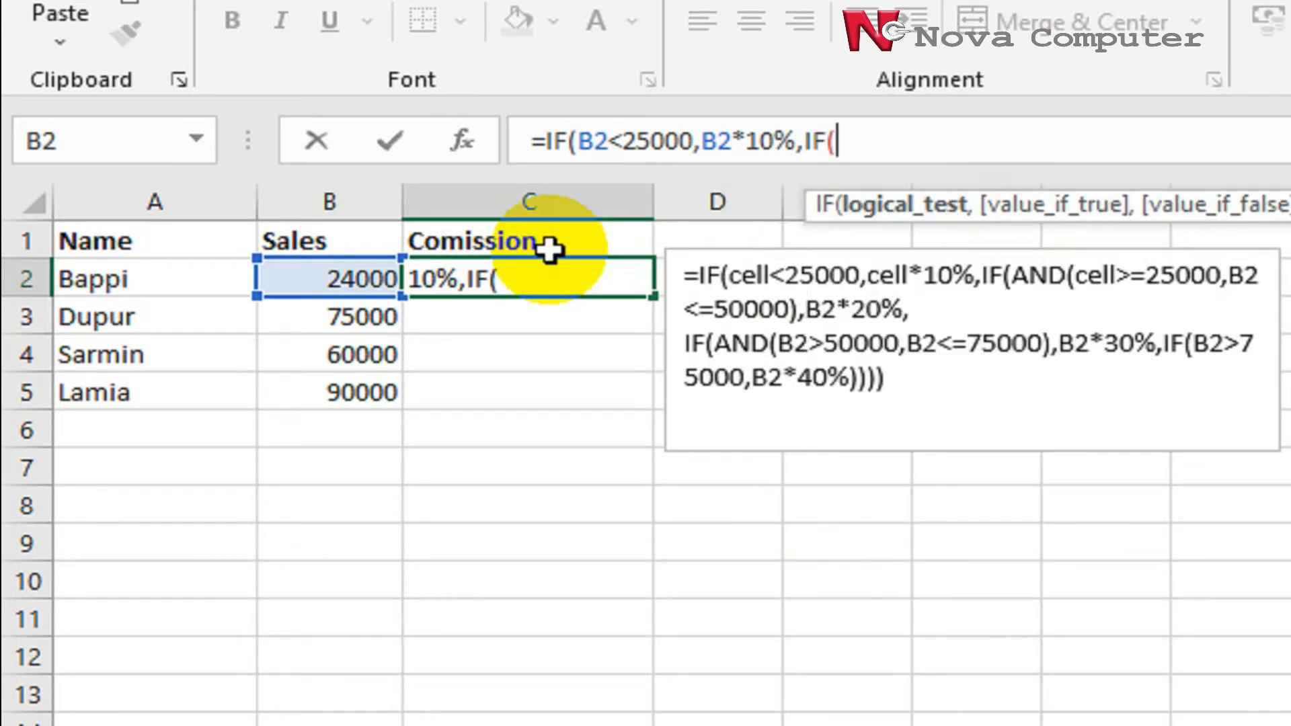
type("B")
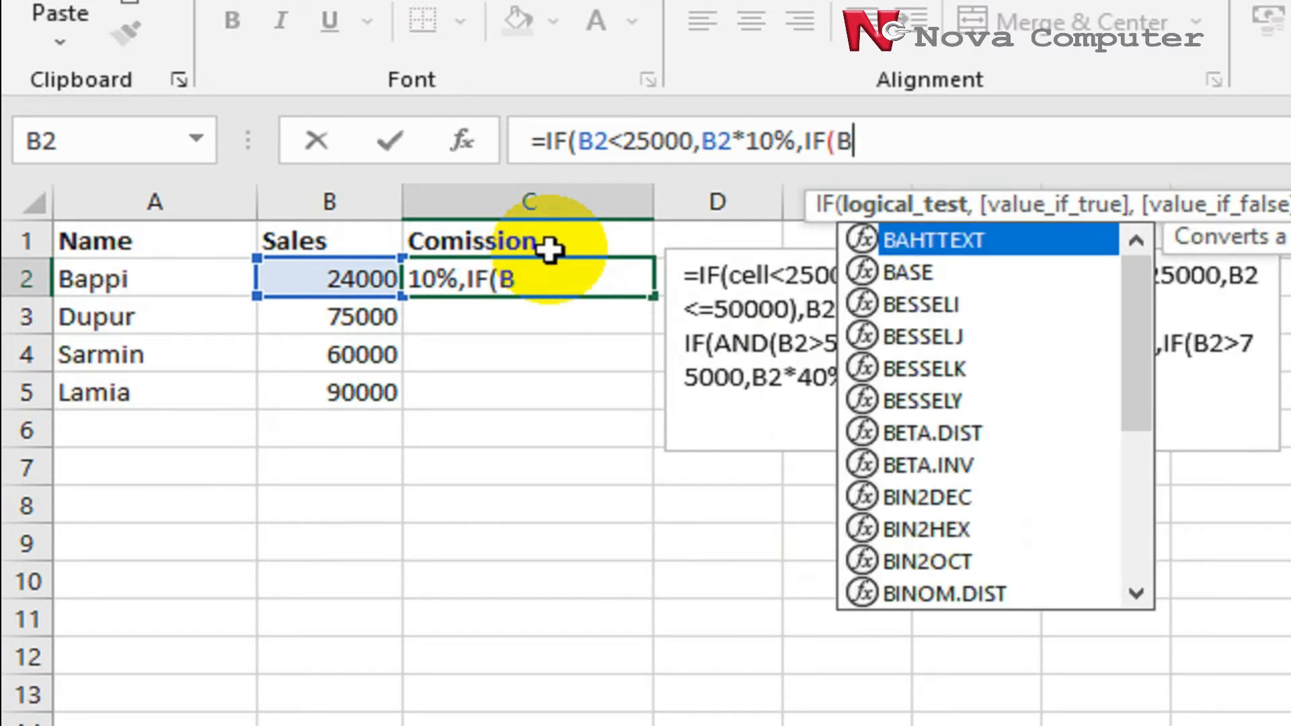
type("2")
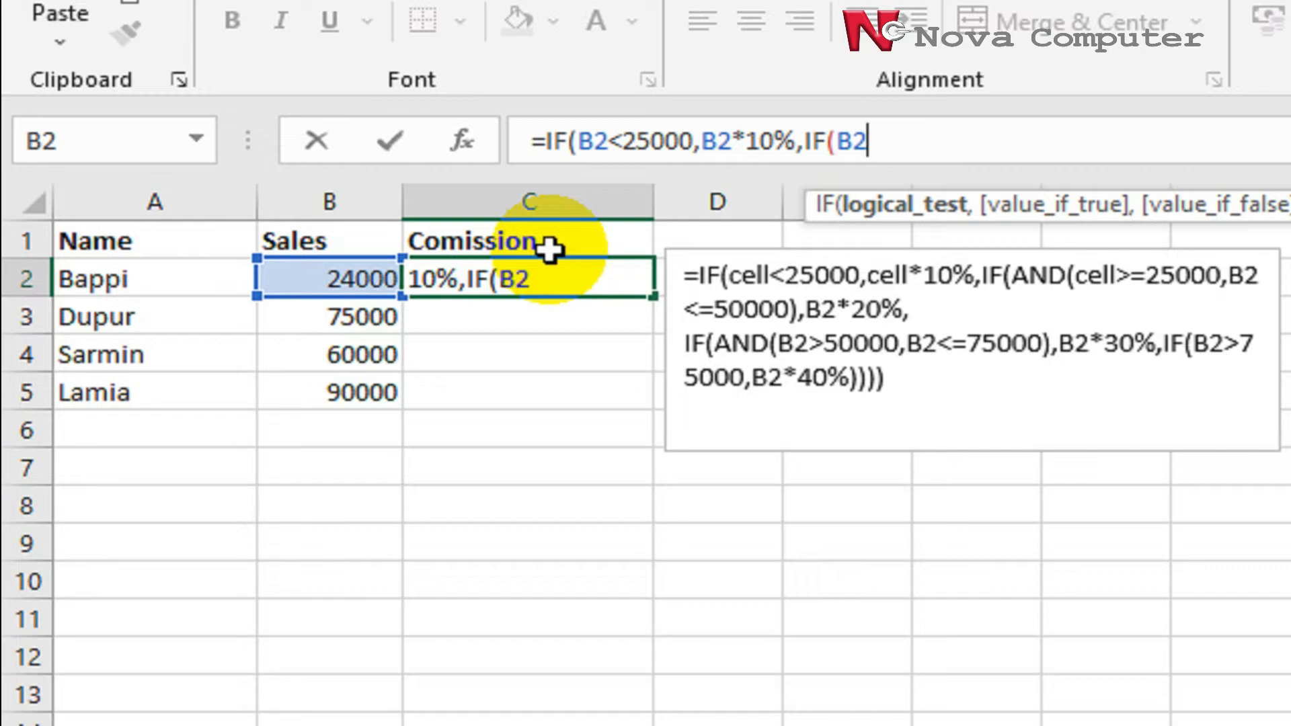
key("BackSpace")
key("BackSpace")
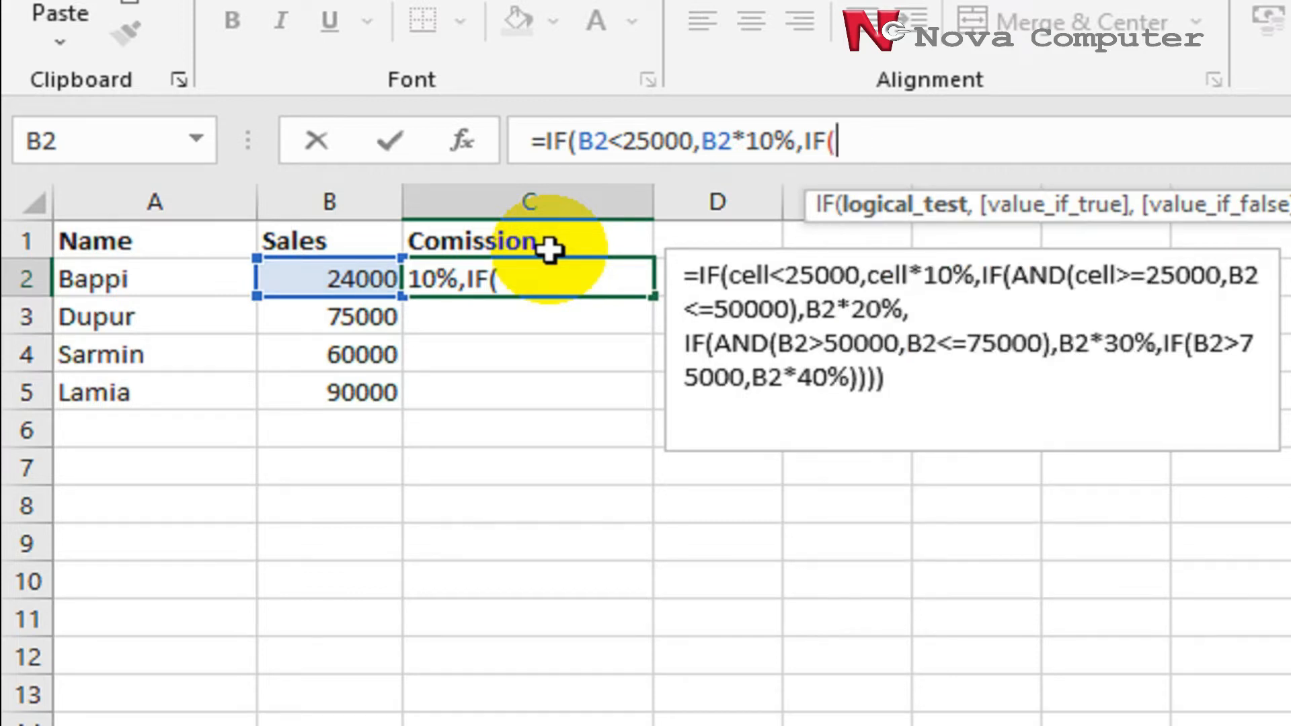
type("AND")
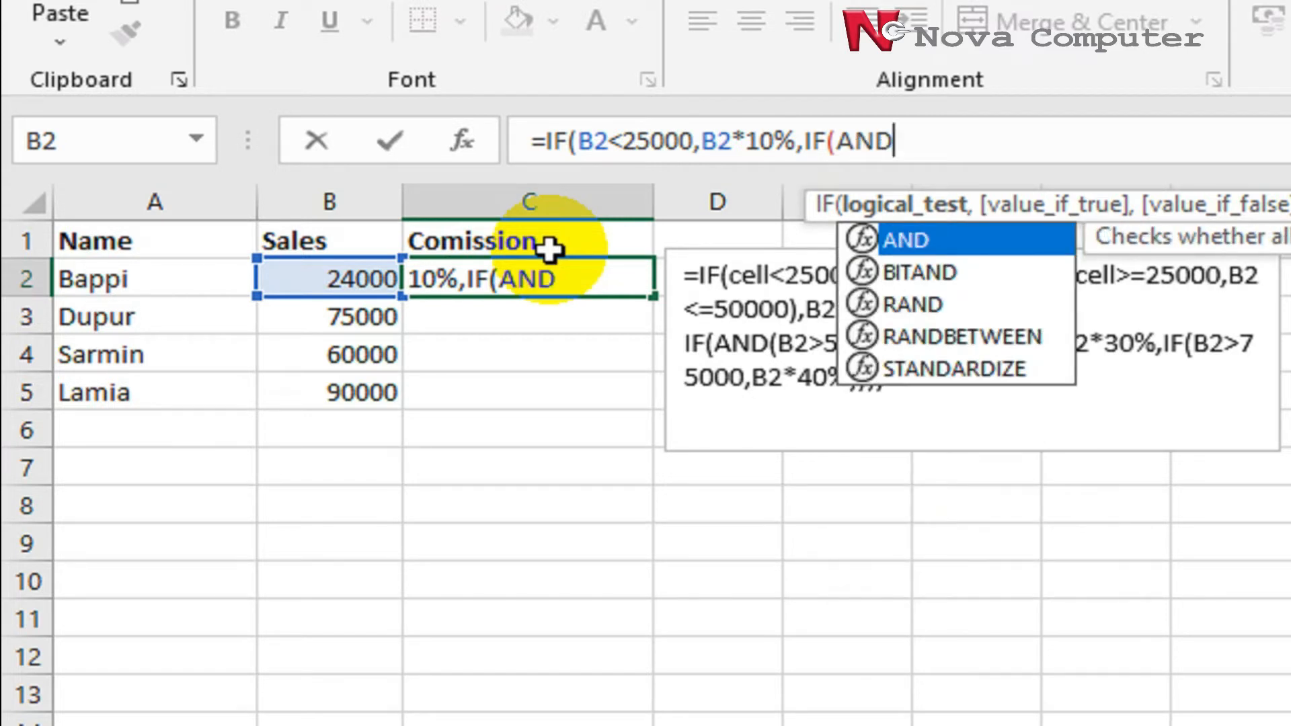
type("(")
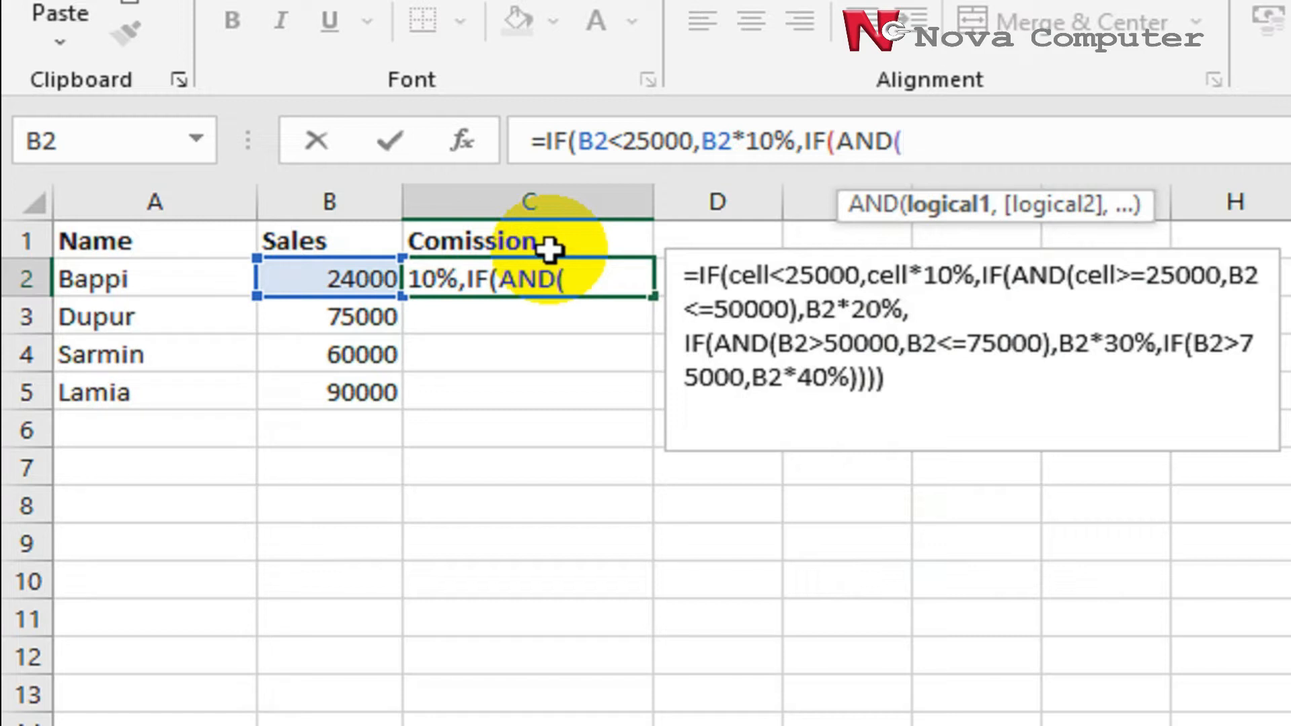
Complete the AND test with the conditions B2>=2500 and B2<=5000 and close its parenthesis
type("B2")
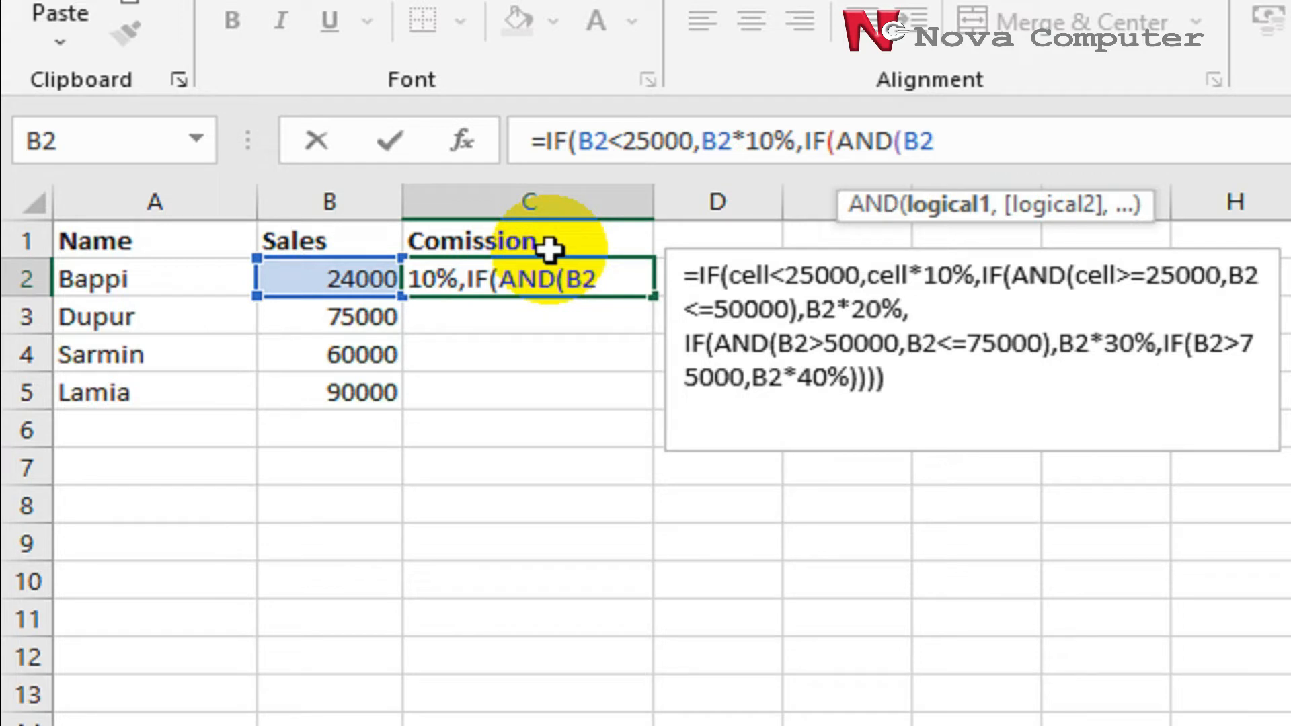
type(">=250")
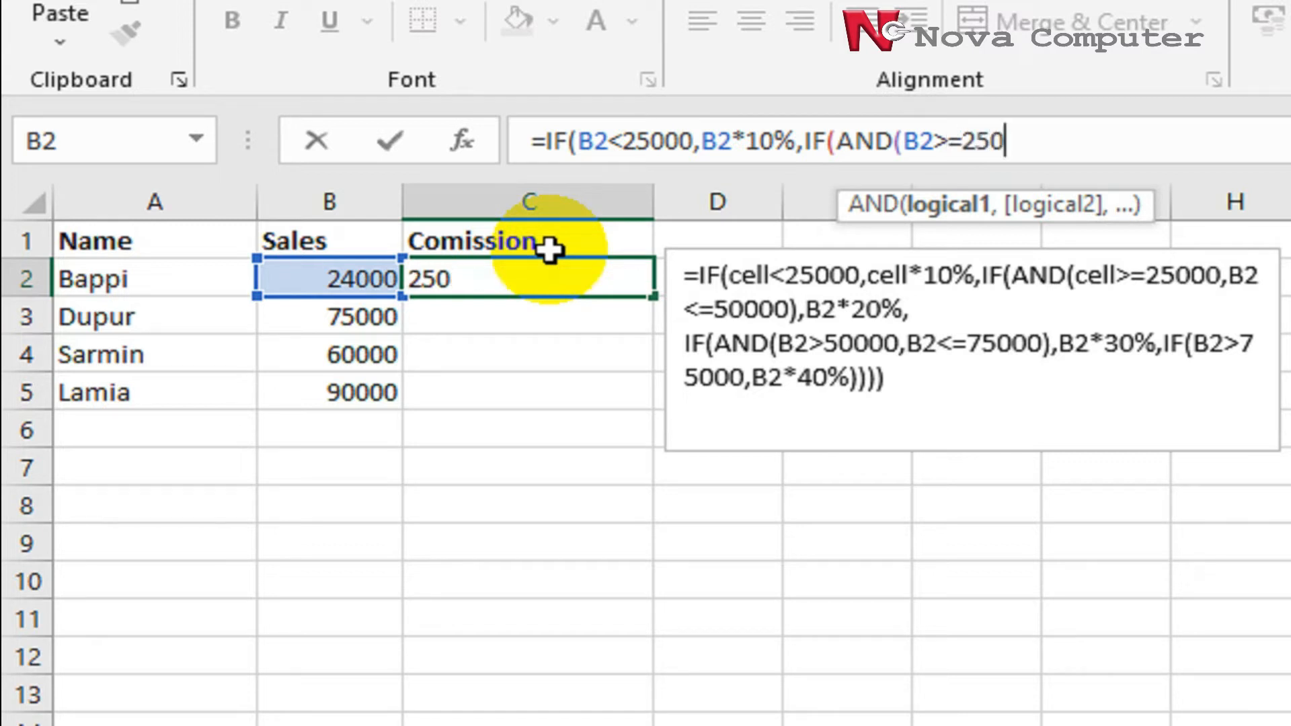
type("0,B")
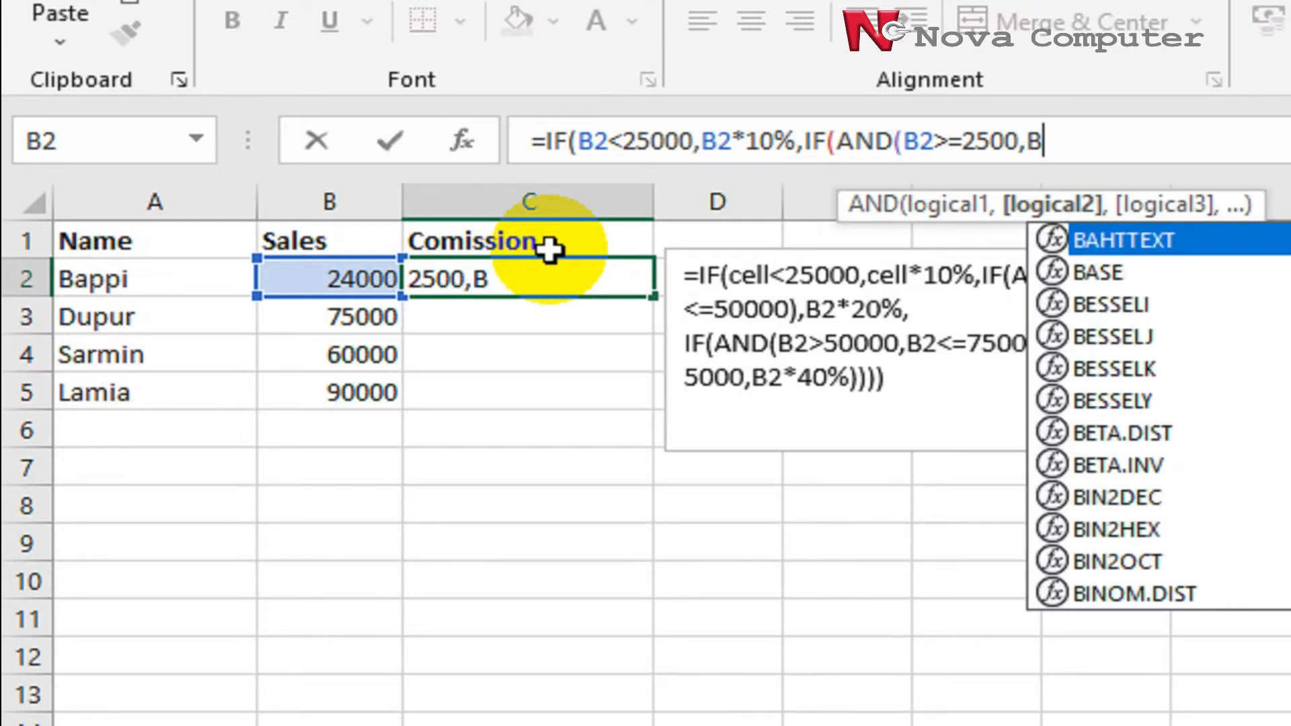
type("2")
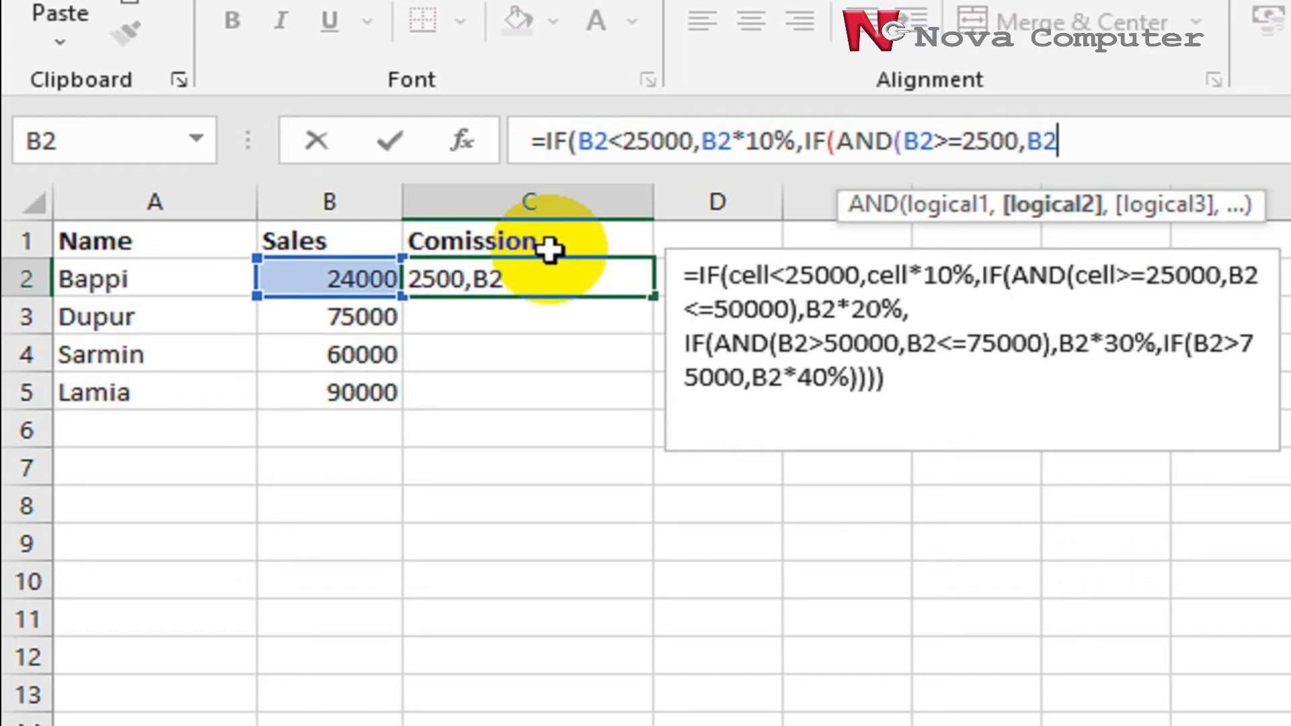
type("<+")
key("BackSpace")
type("=5000")
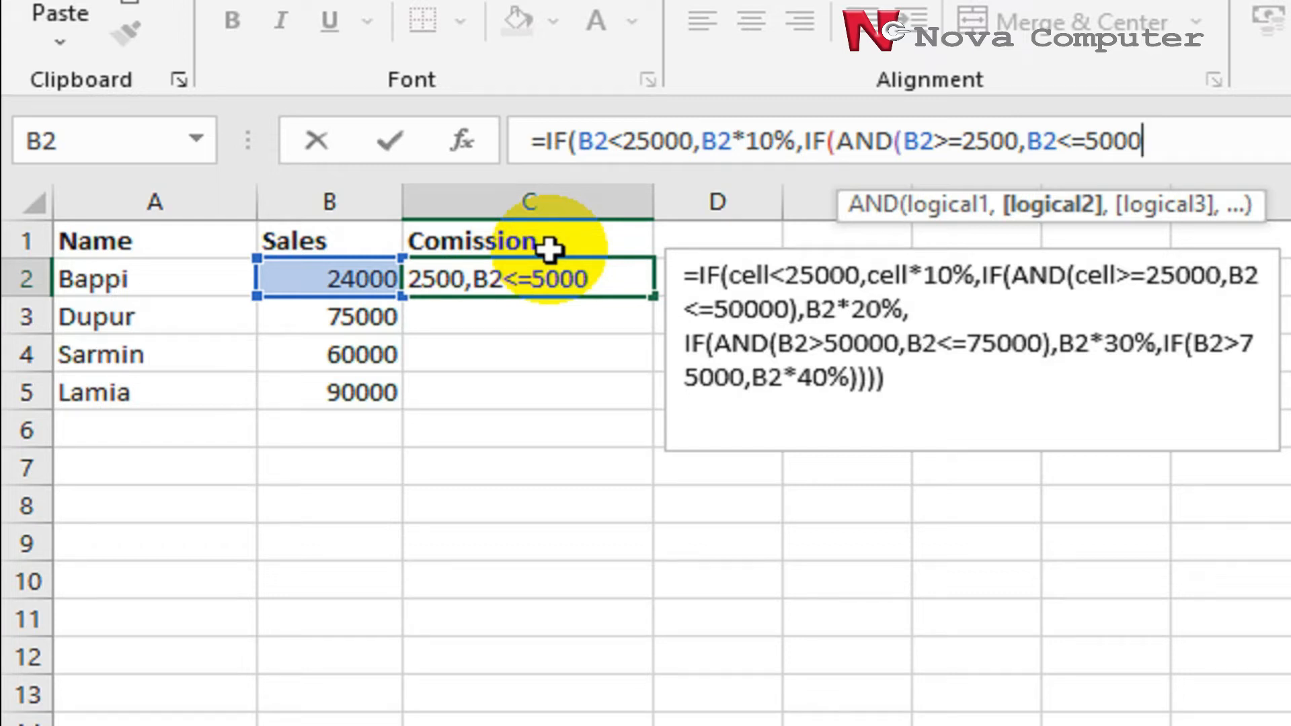
type(")")
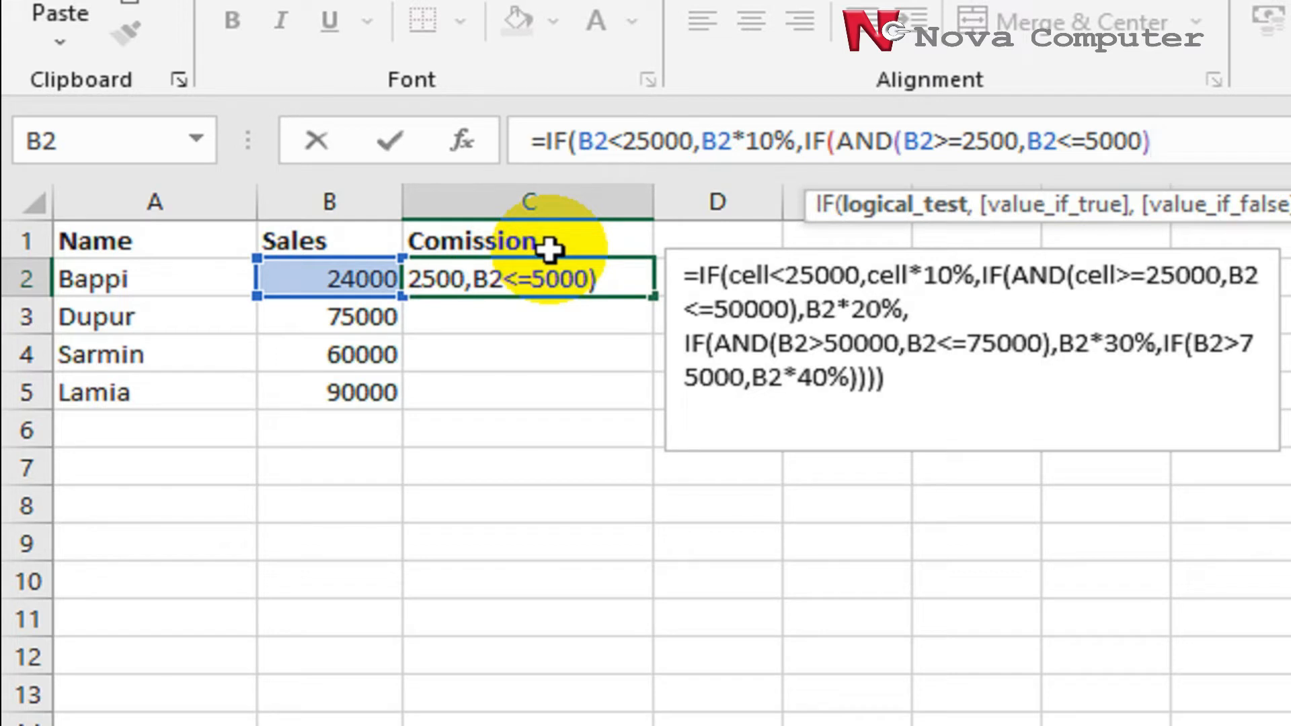
Add B2*20% as the nested IF's value when the AND test is true
type(",B")
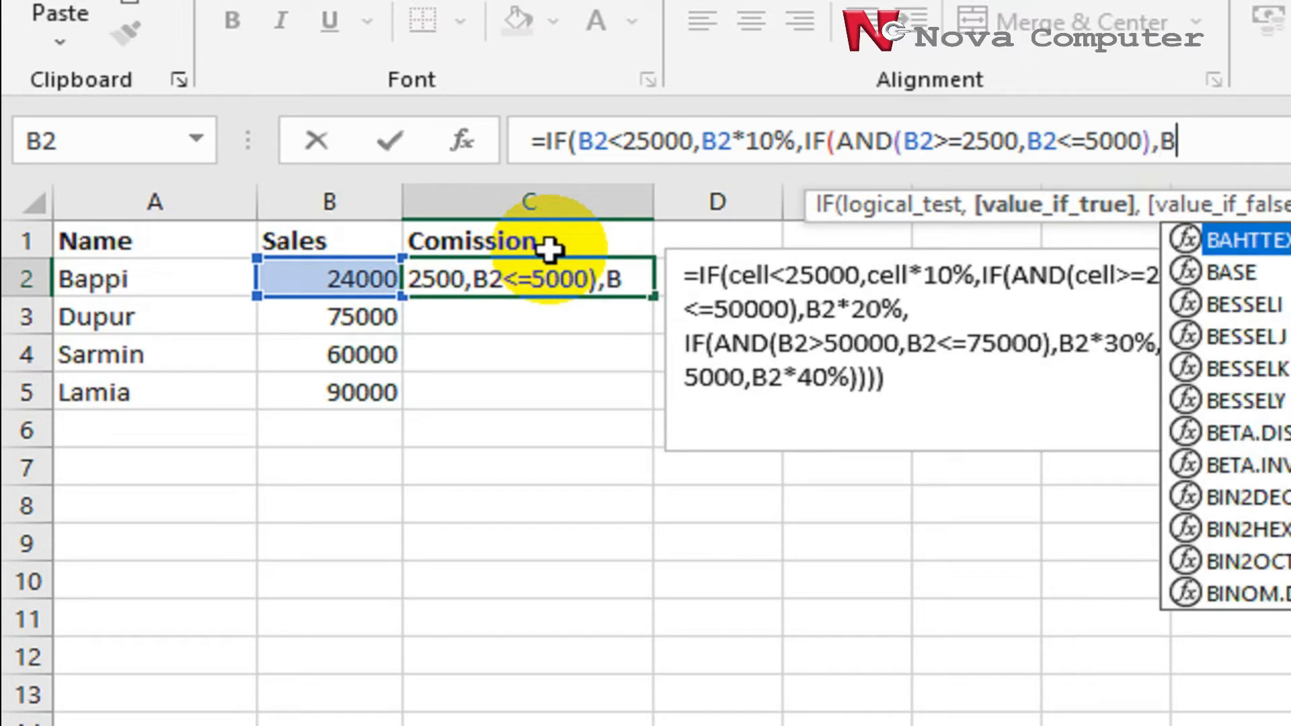
type("2")
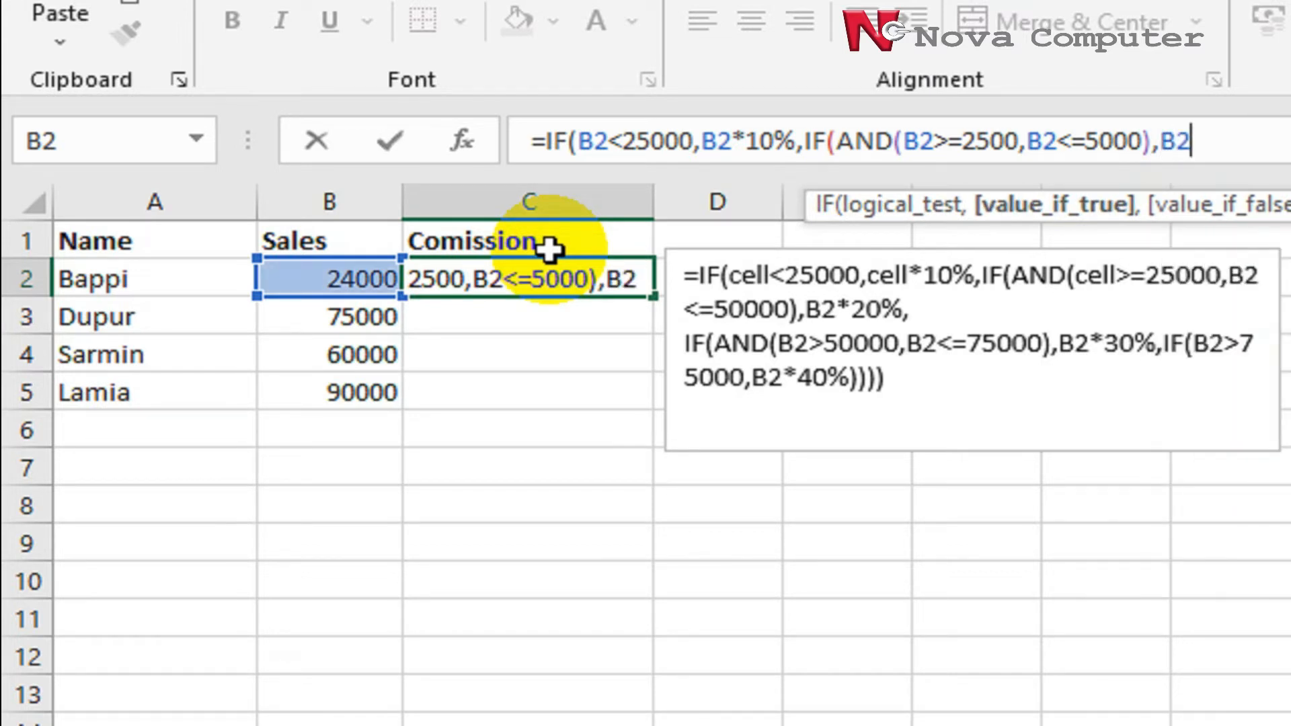
type("*20")
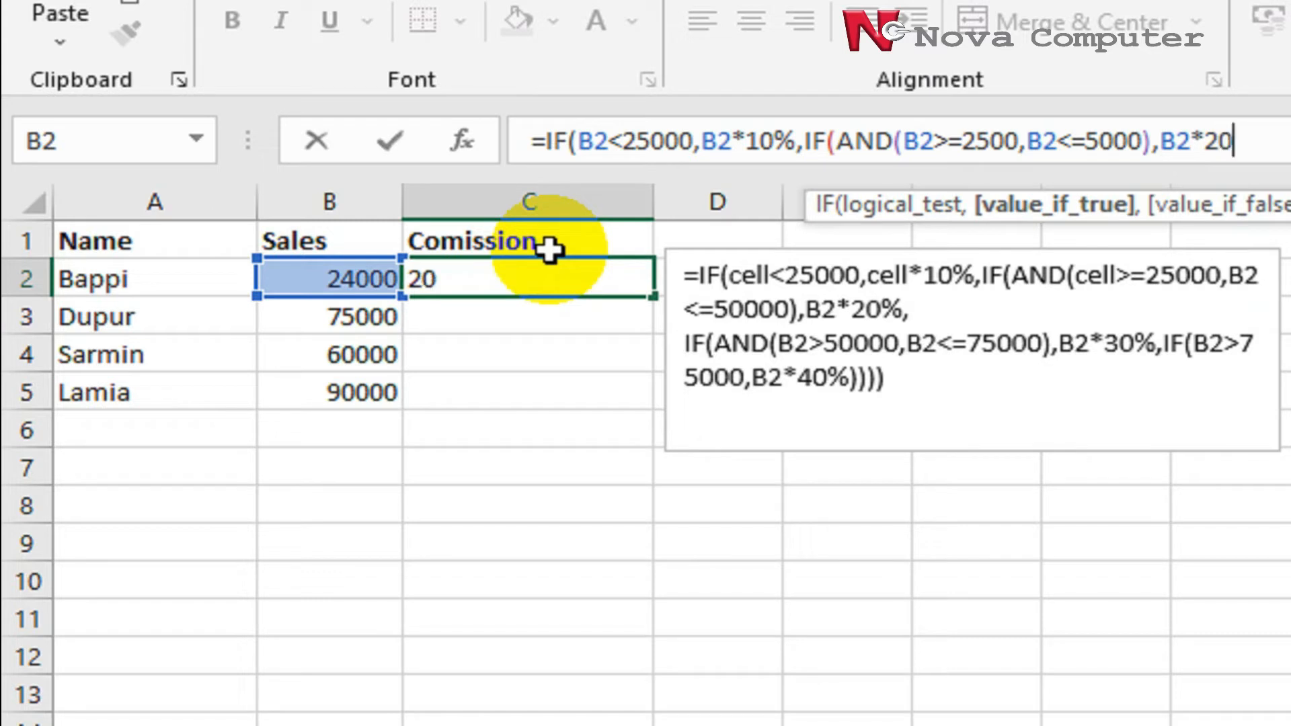
type("%")
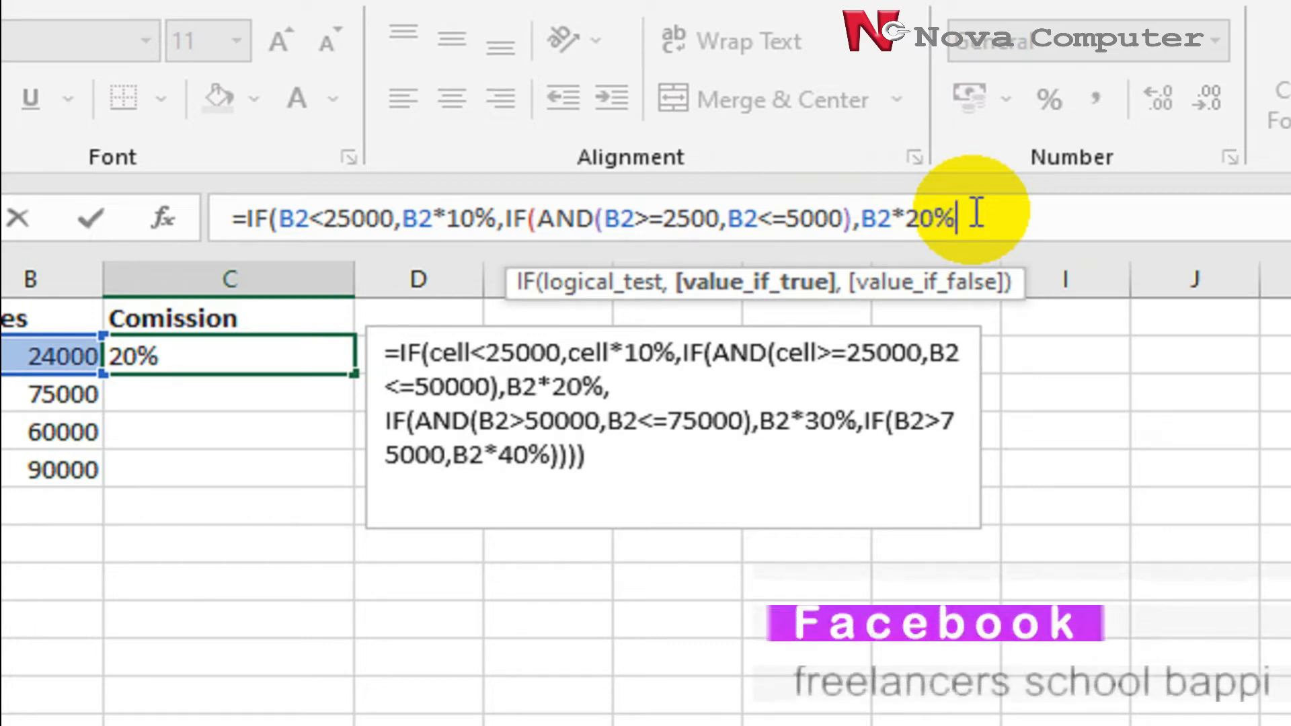
Start another nested IF as the second IF's value if false, opening its logical test with an AND function
type(",")
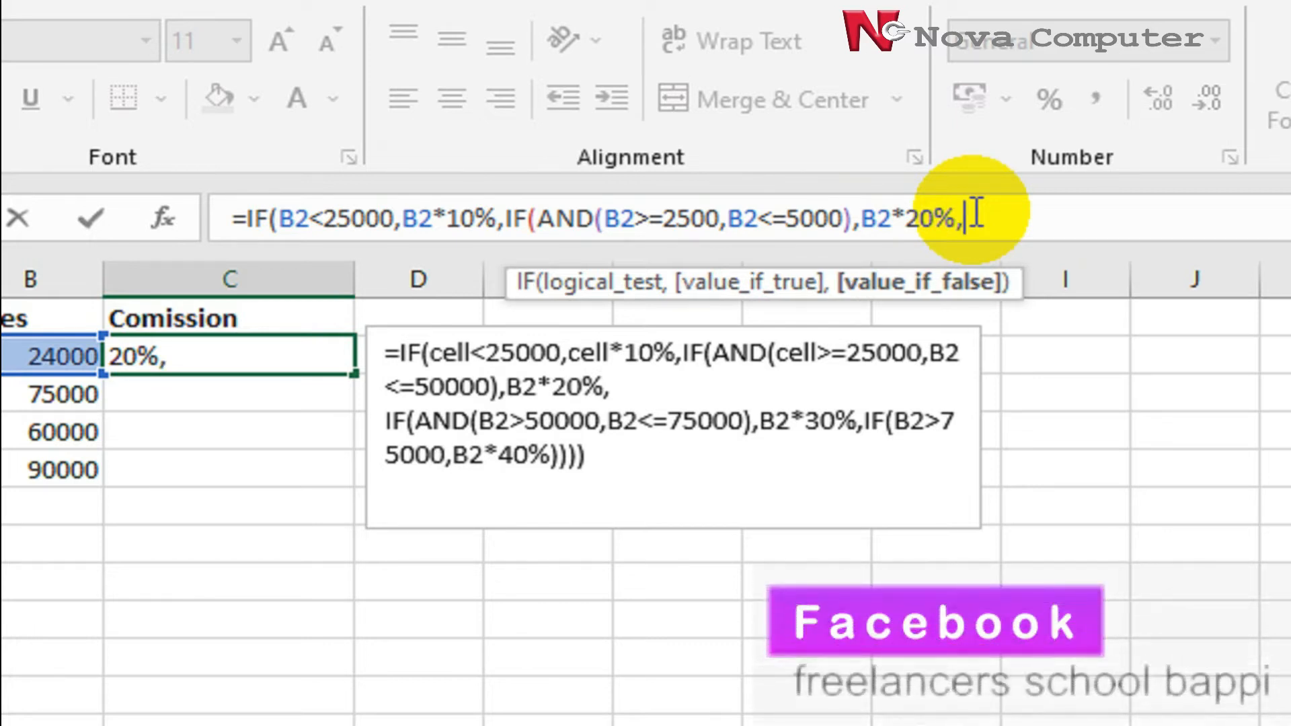
type("If")
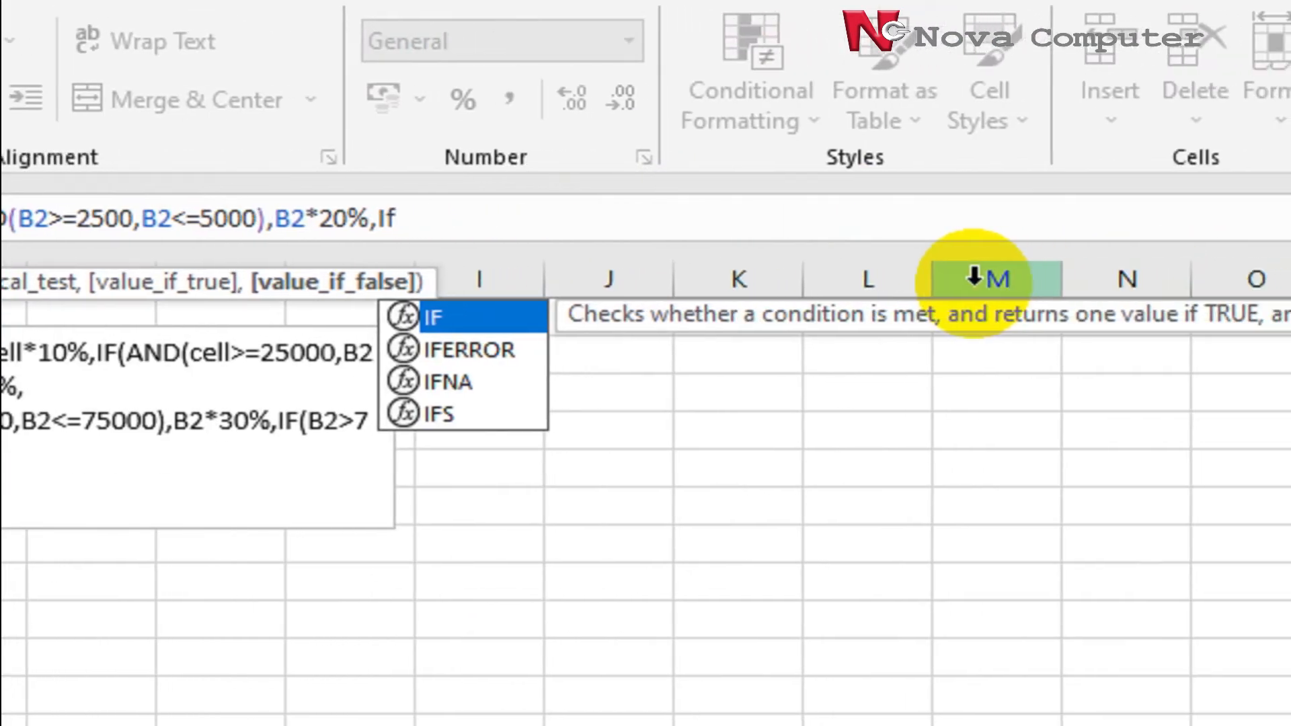
key("BackSpace")
type("F")
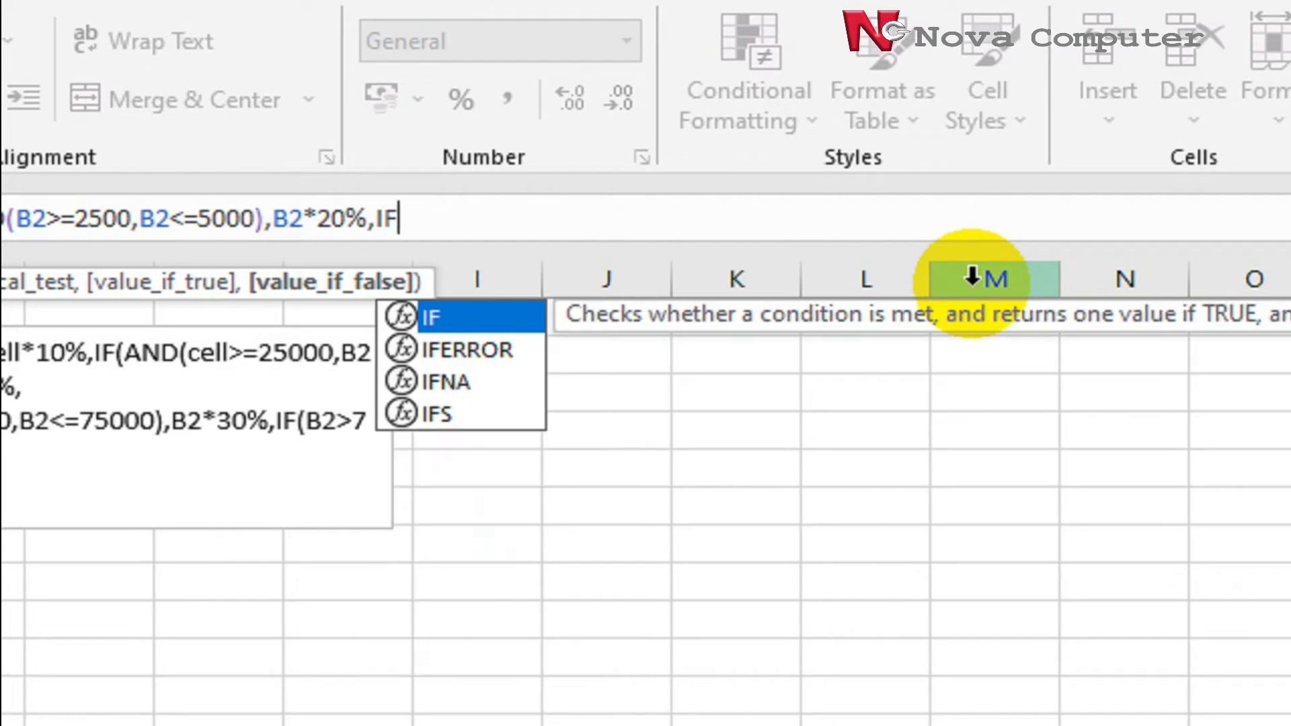
type("(")
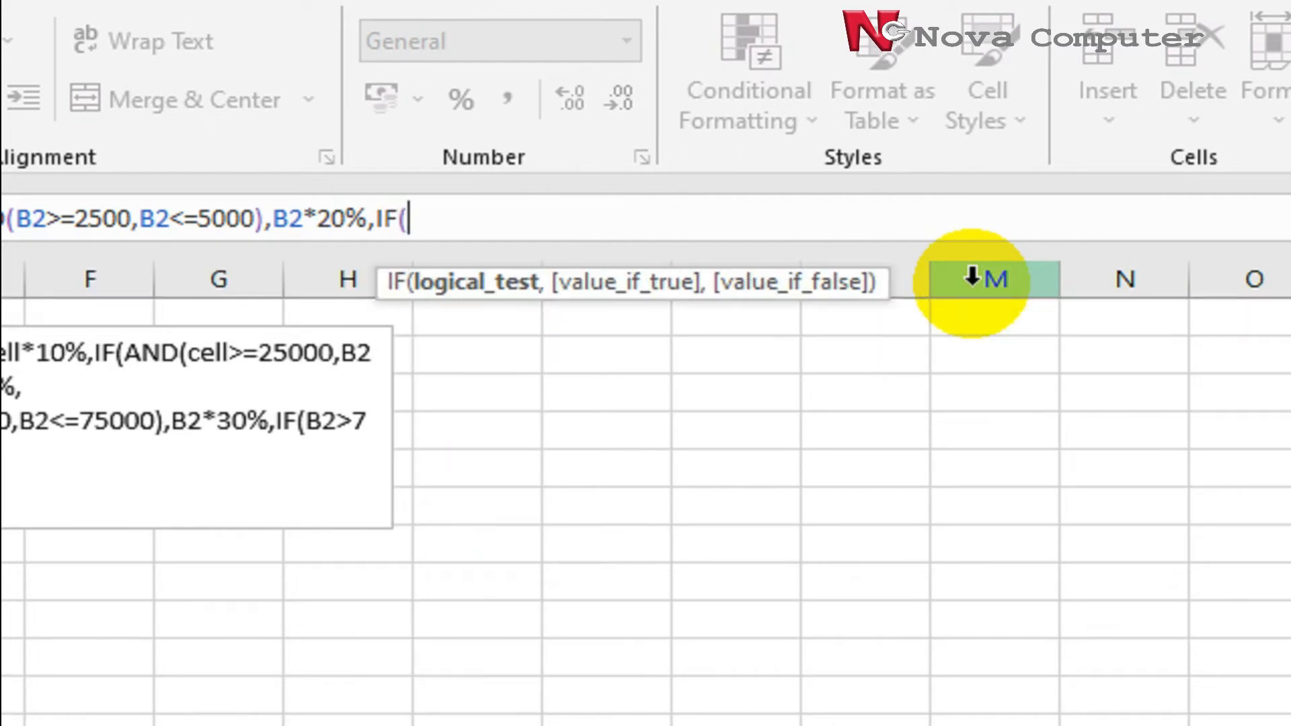
type("AD")
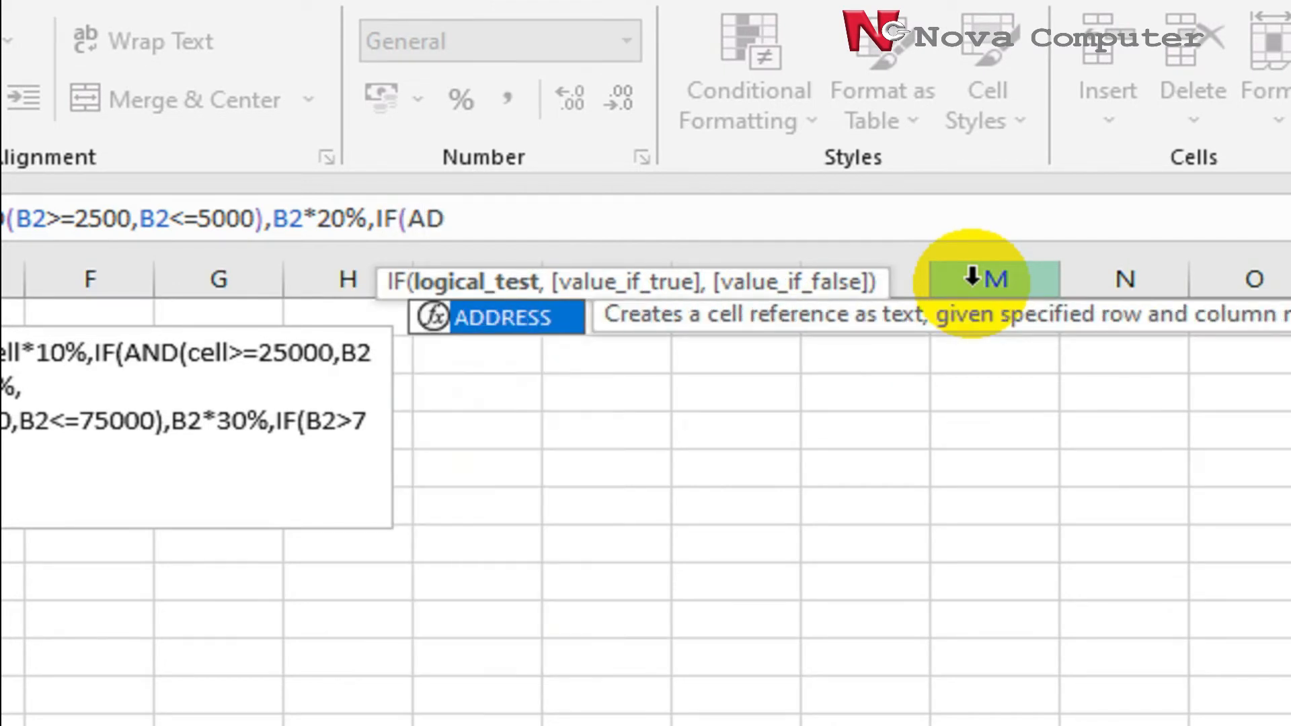
type("N")
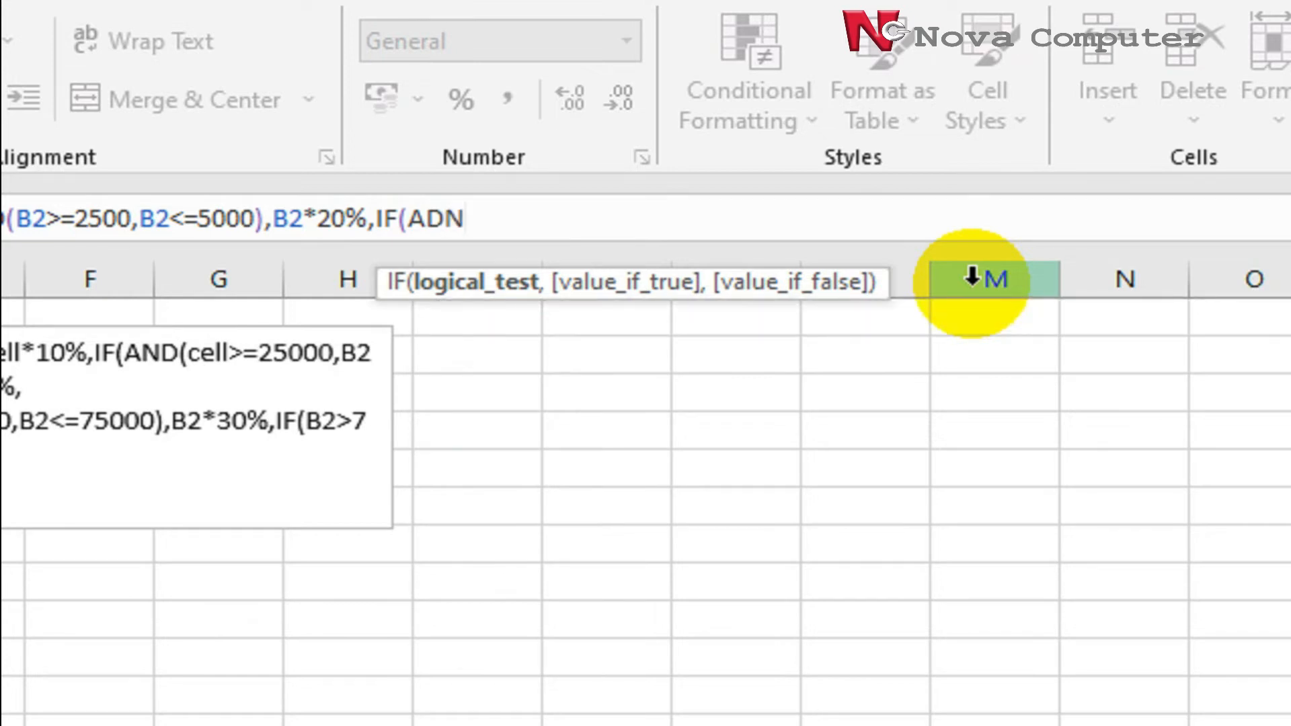
key("BackSpace")
key("BackSpace")
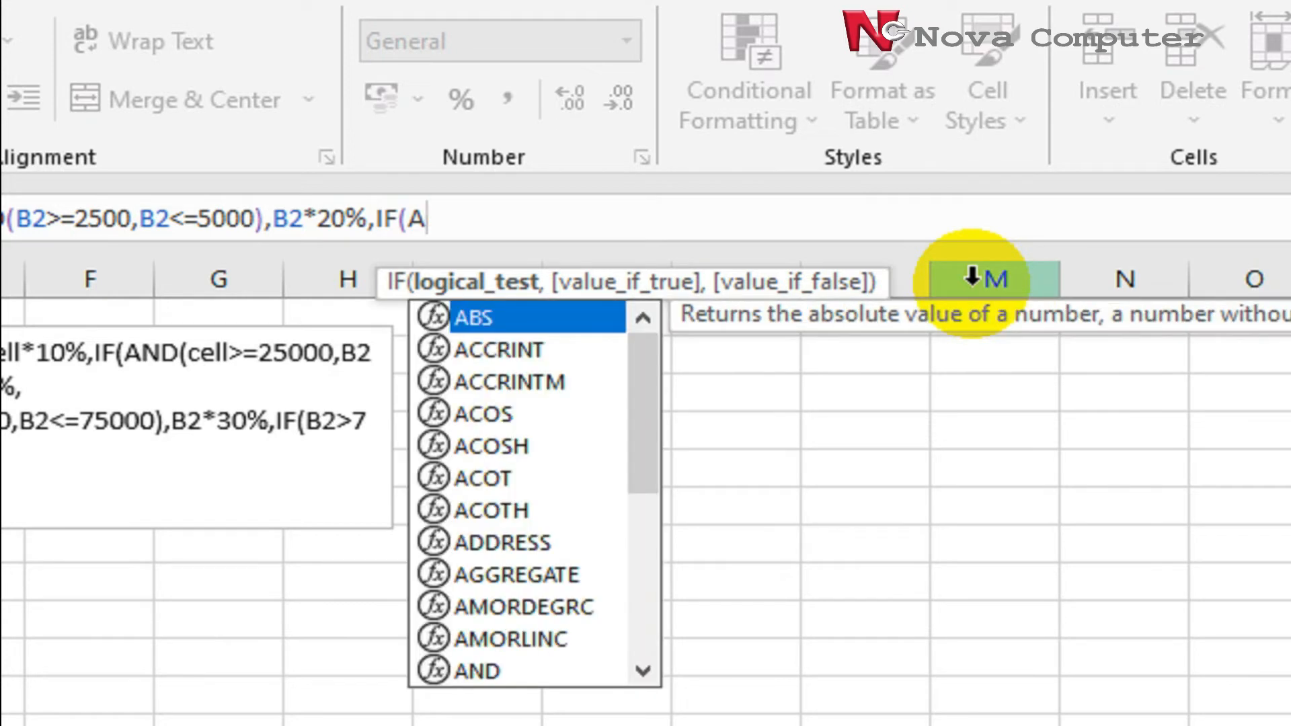
type("ND")
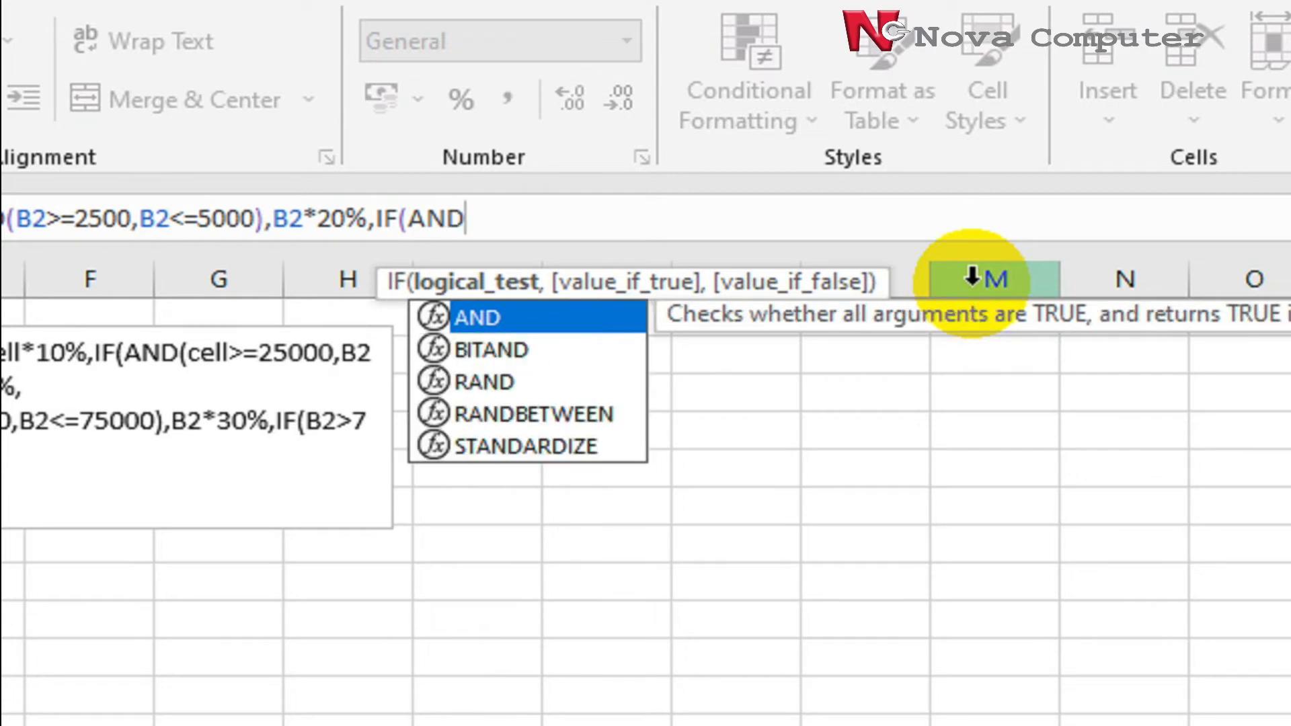
type("(")
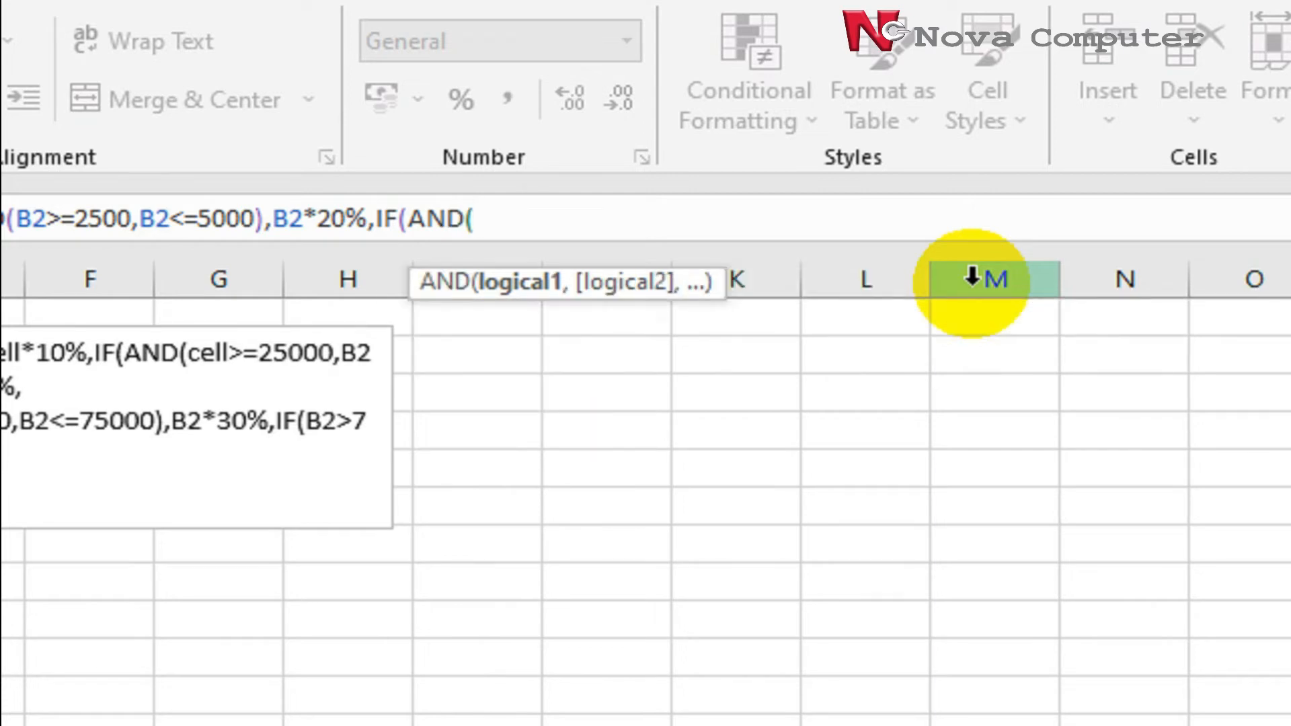
Complete the new AND test with the conditions B2>=50000 and B2<=75000 and close its parenthesis
type("B2*10%,IF(AND")
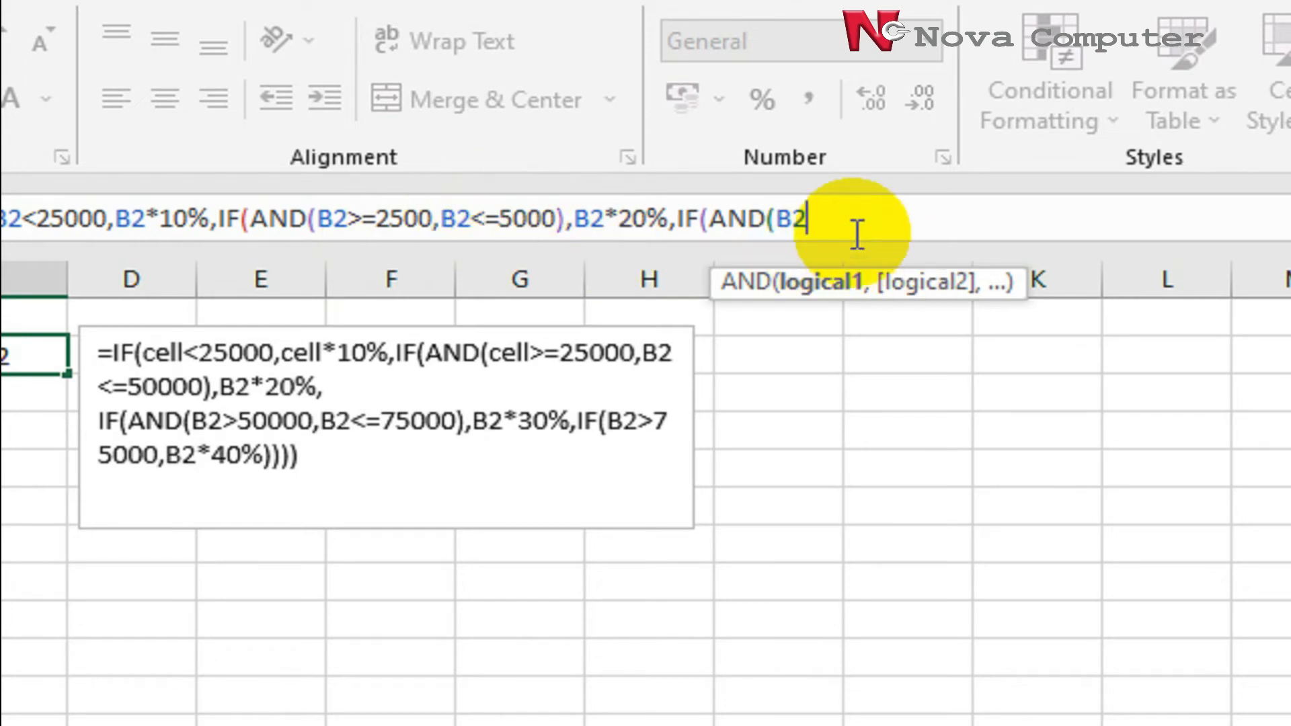
type(">")
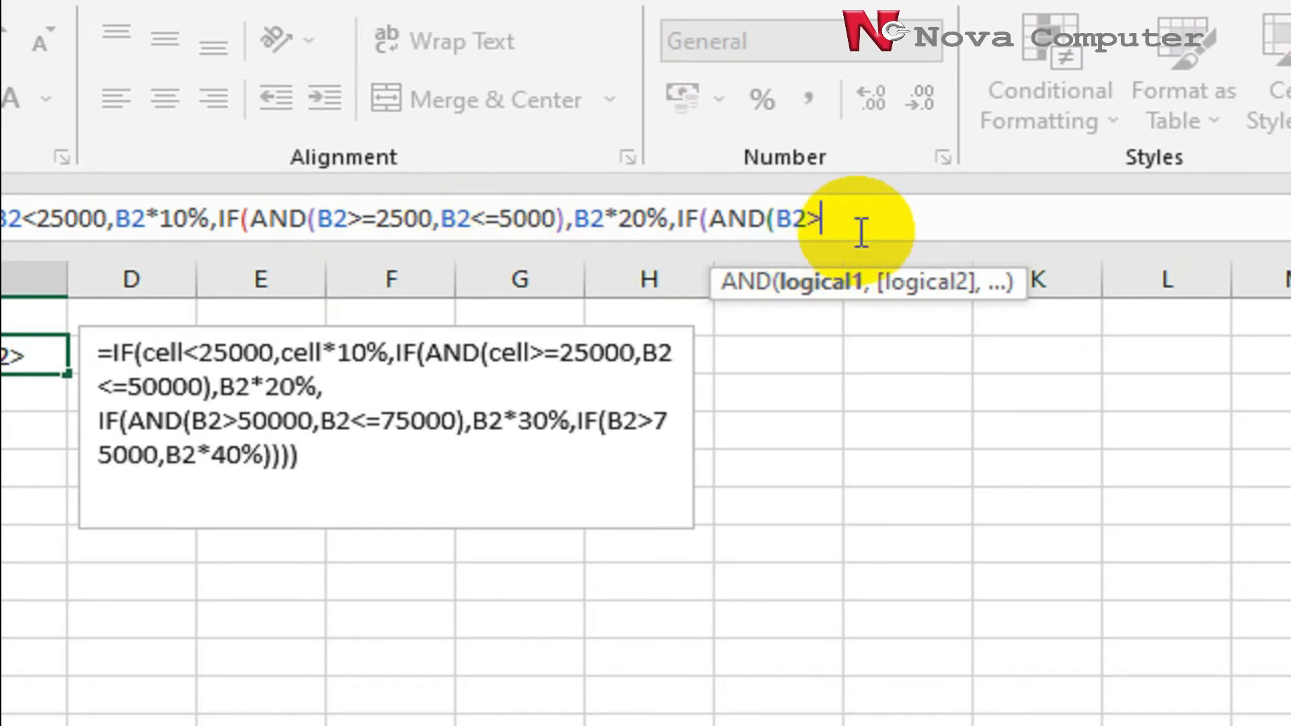
type("=50000")
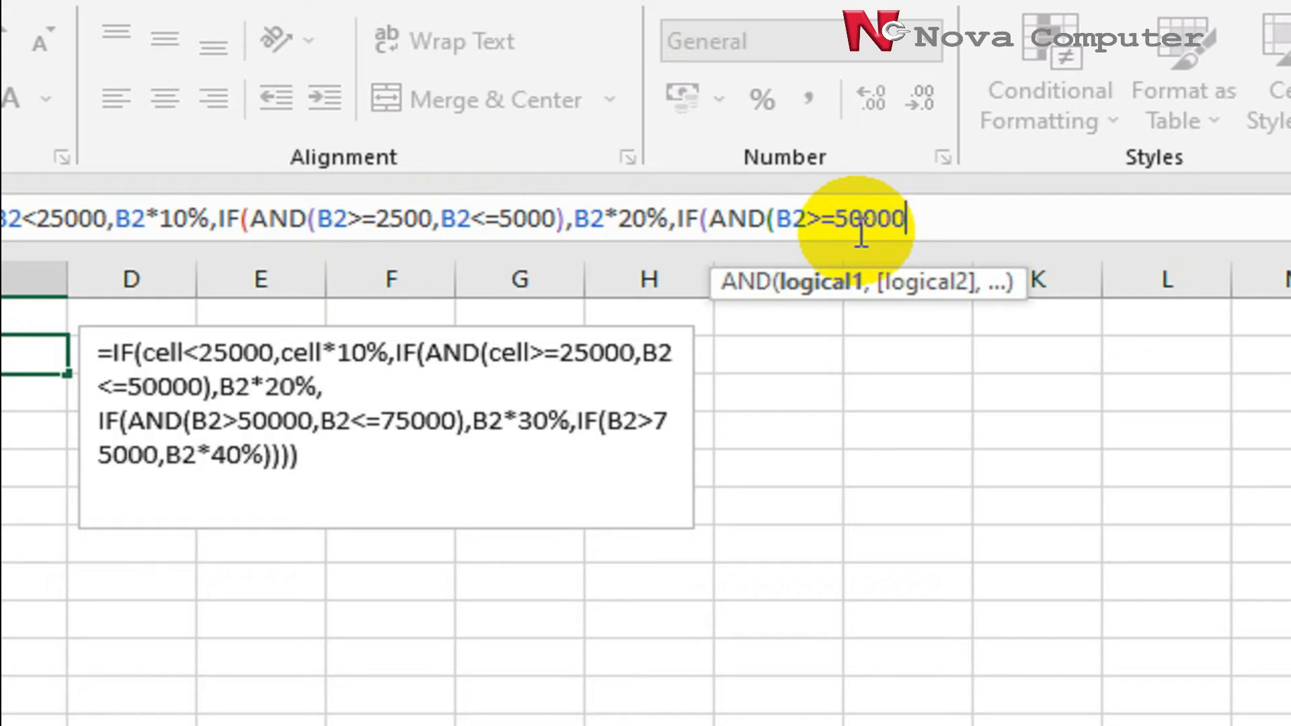
type(",")
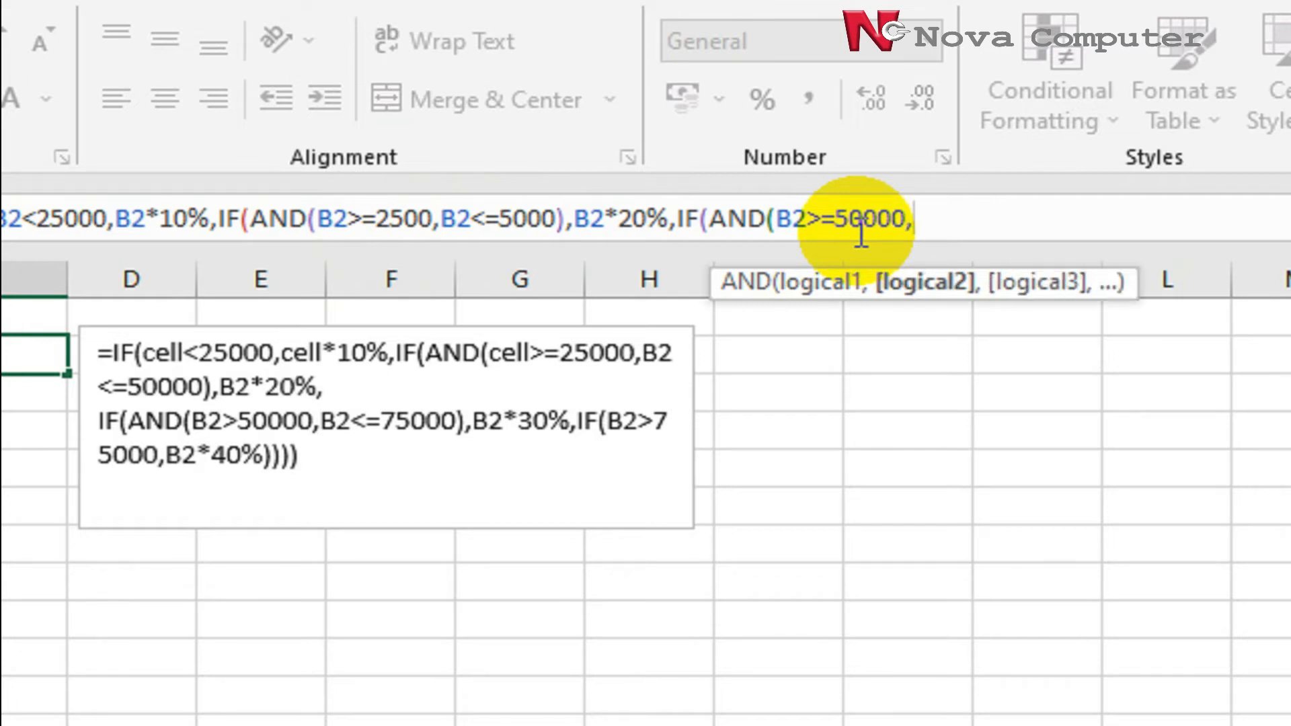
type("B")
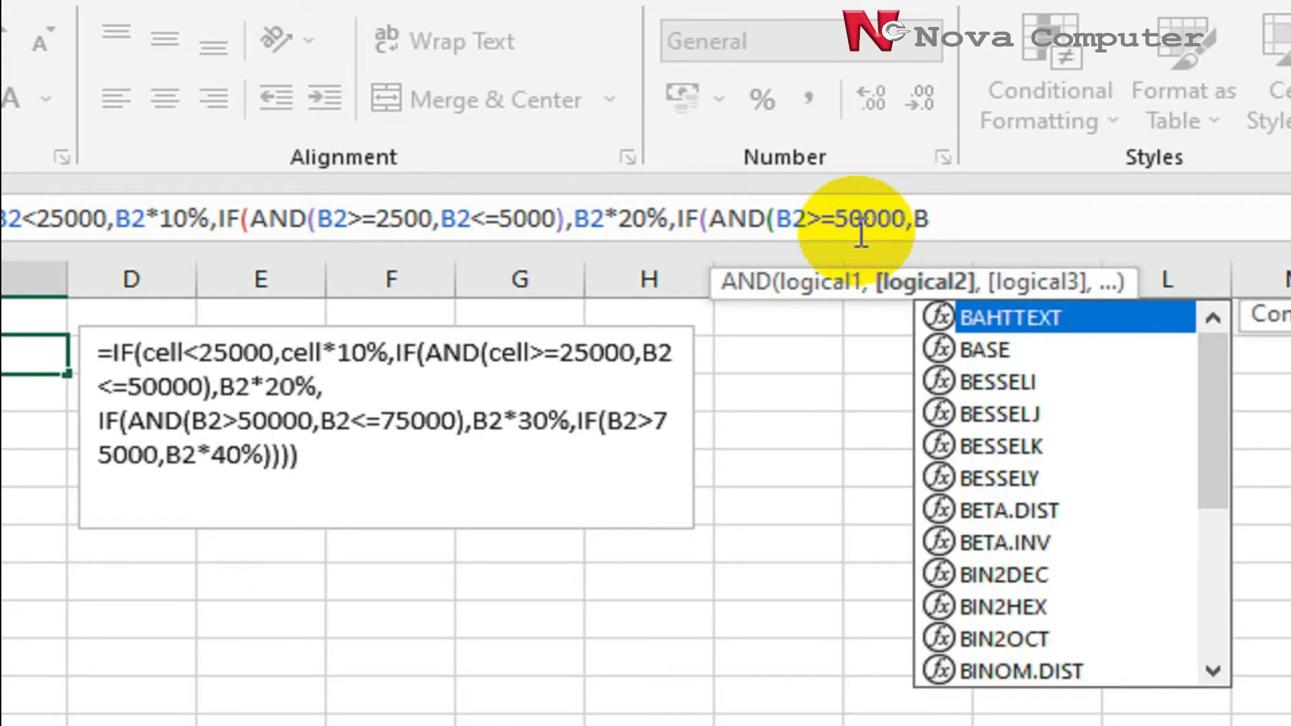
type("2")
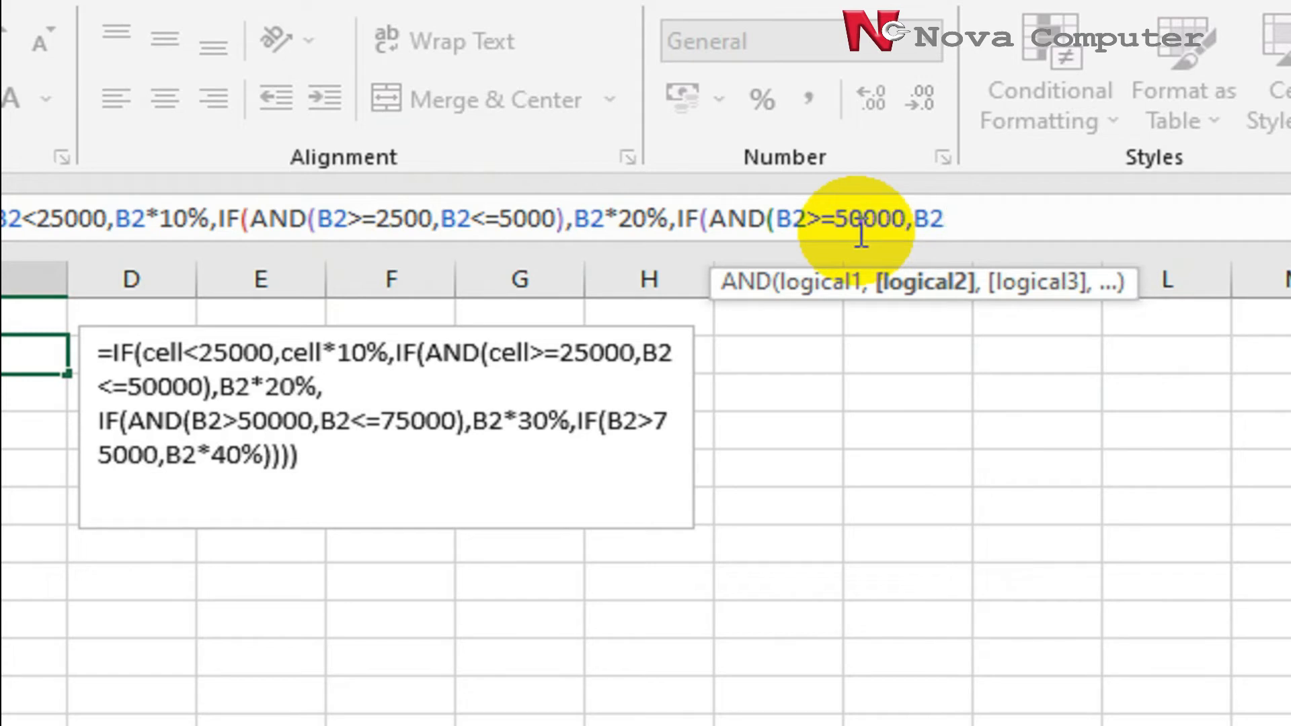
type("<=7500")
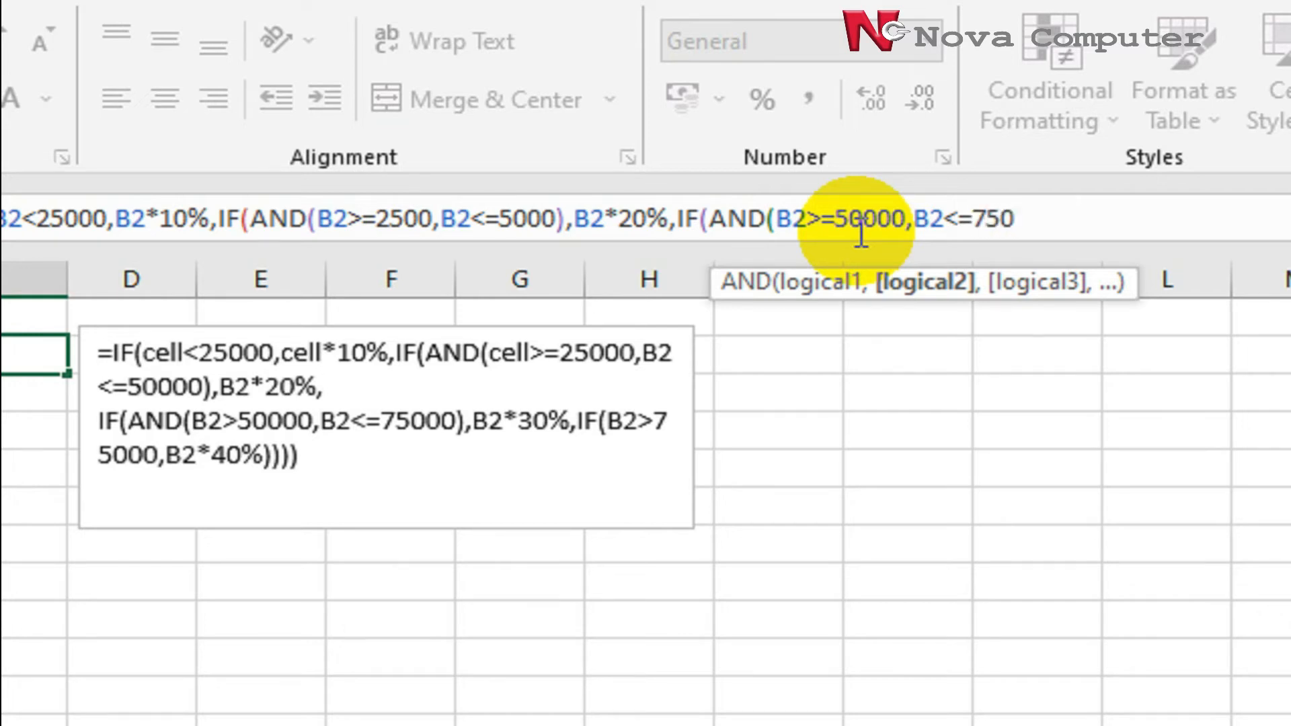
type("0")
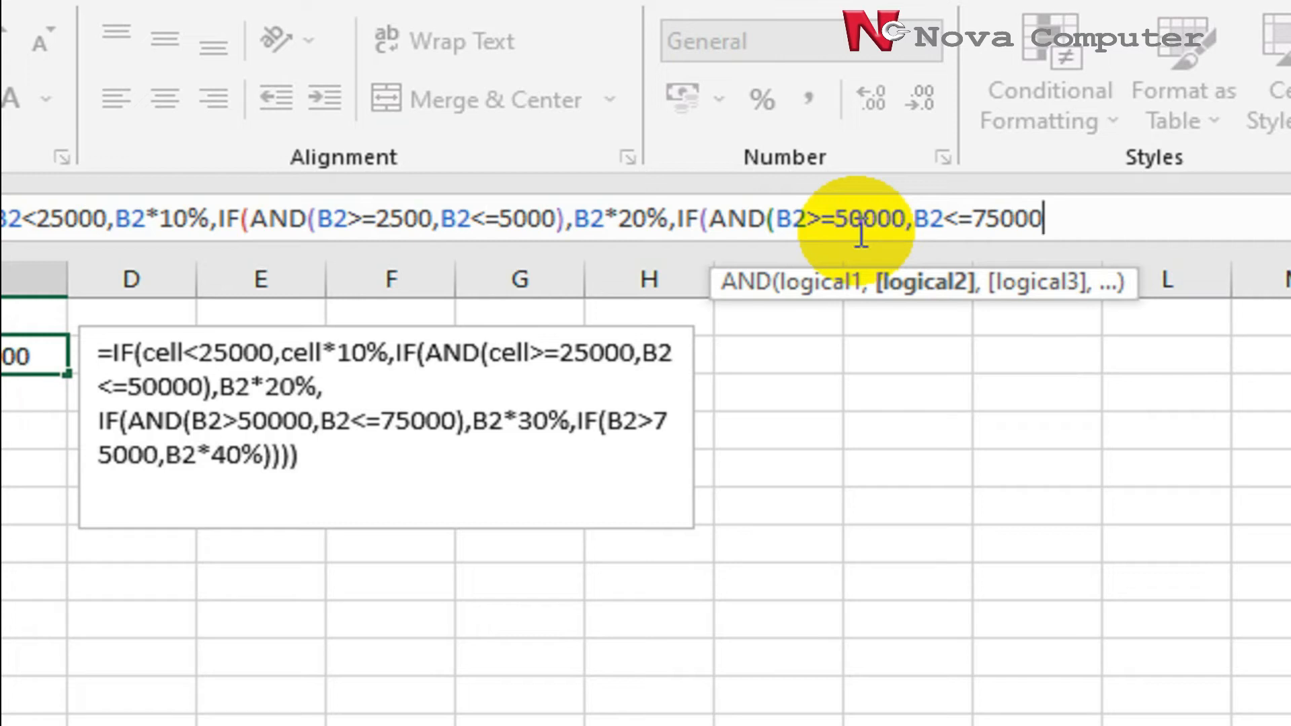
type("(,")
key("BackSpace")
key("BackSpace")
type("),")
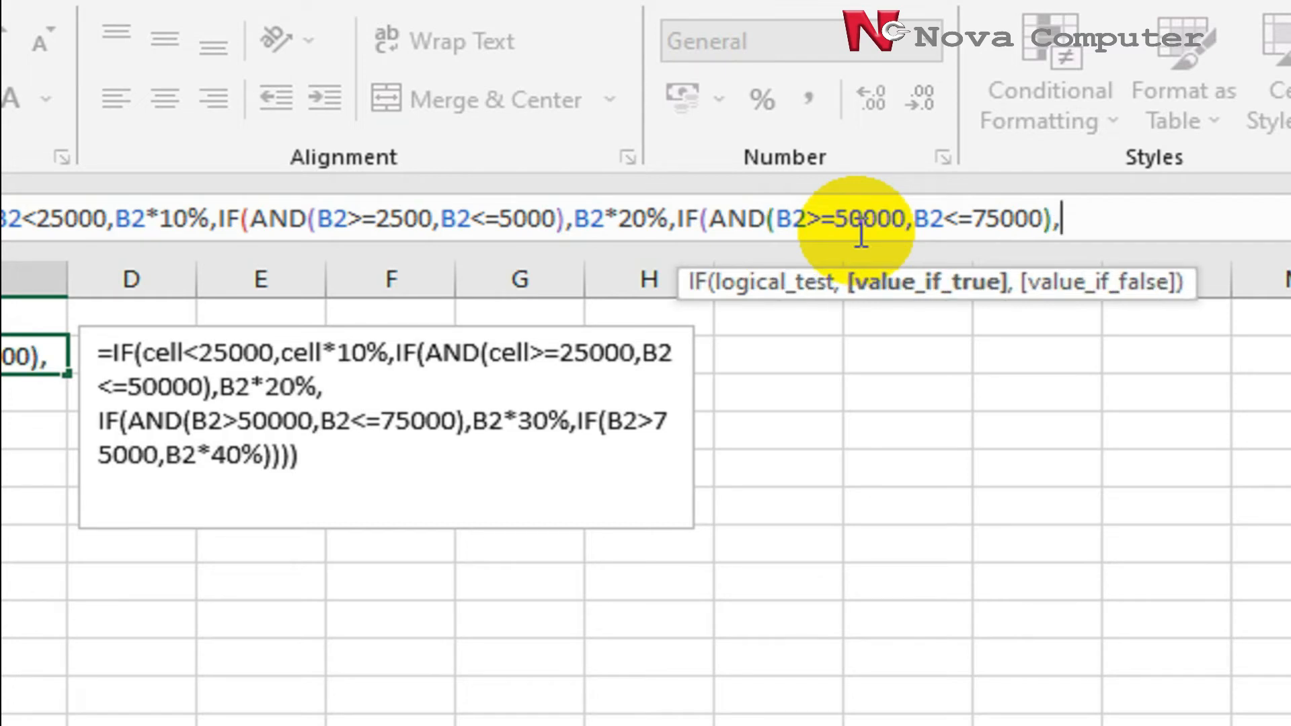
Add B2*30% as the third IF's value when its AND test is true
type("B2")
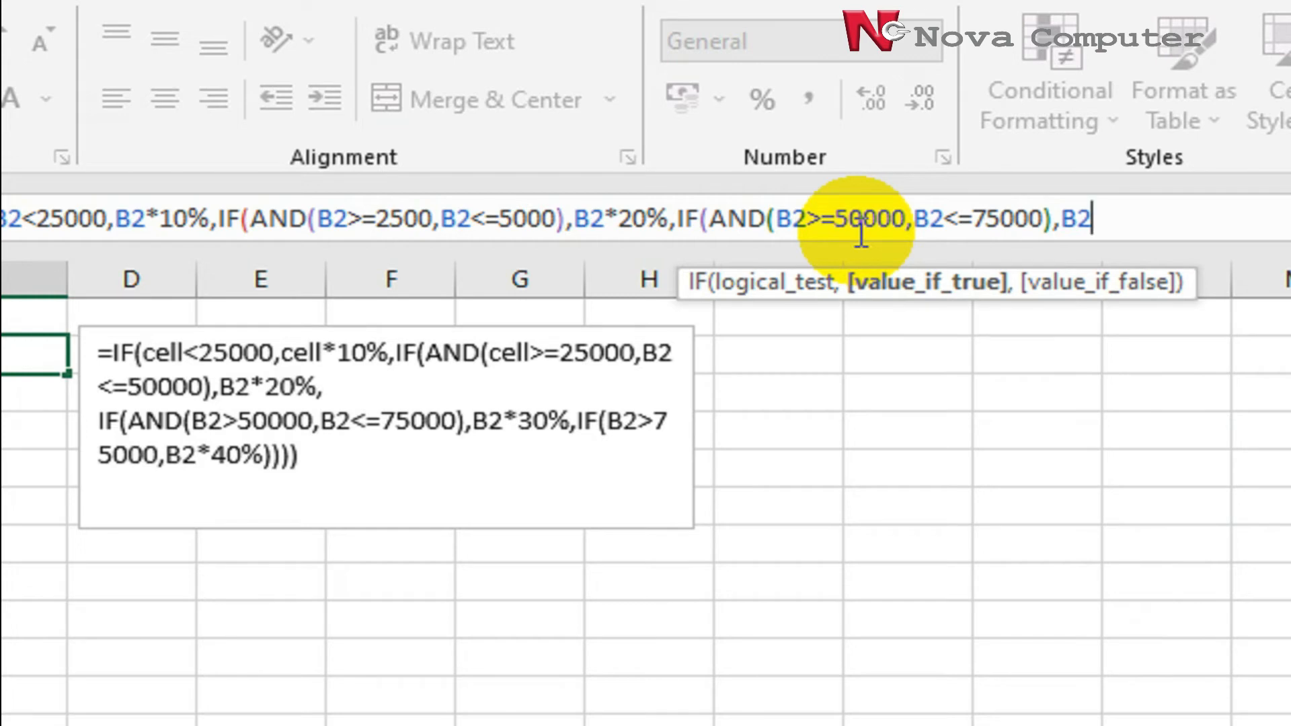
type("*30")
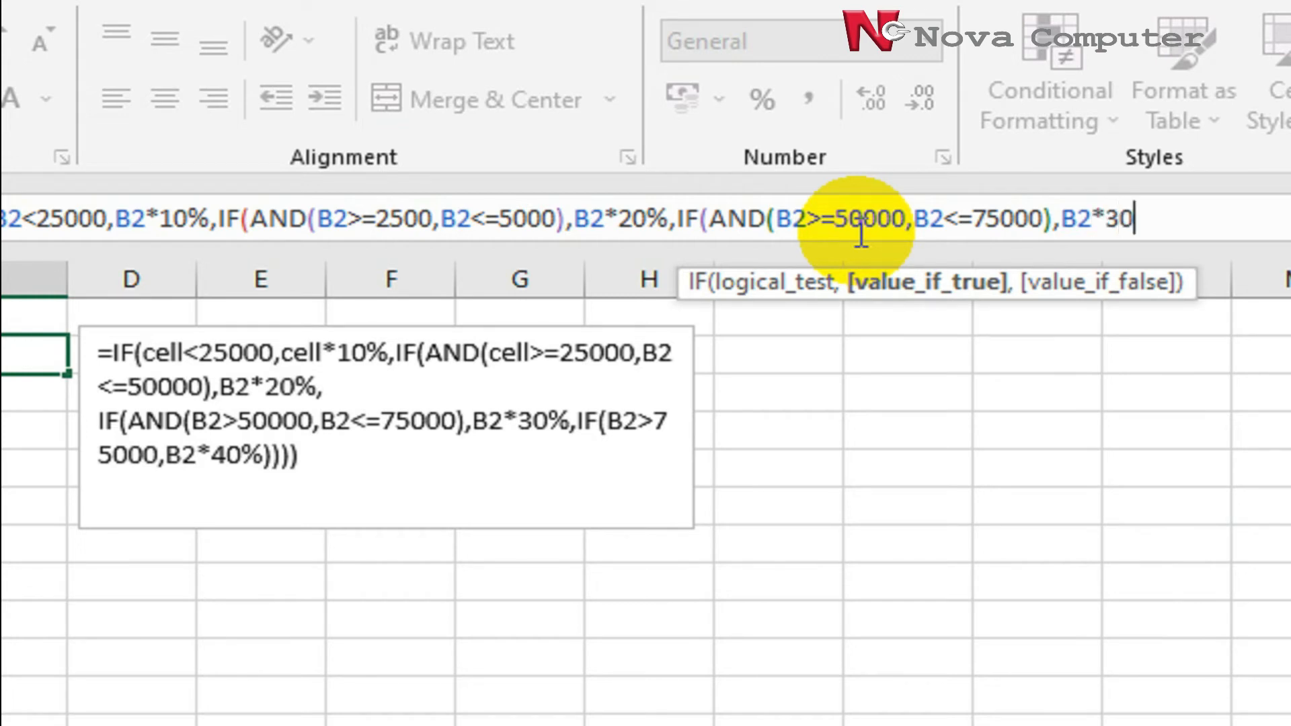
type("%")
Add a fourth nested IF as the value if false, with the logical test B2>75000
type(", ")
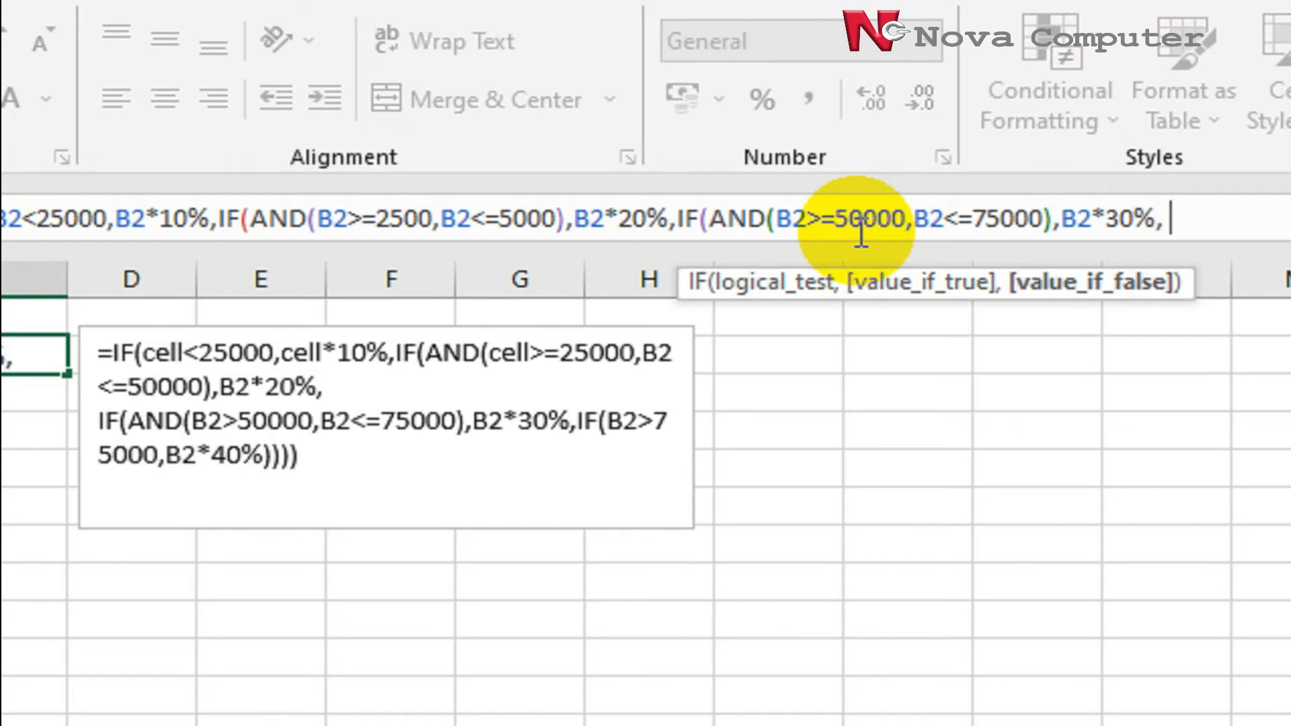
type("IF")
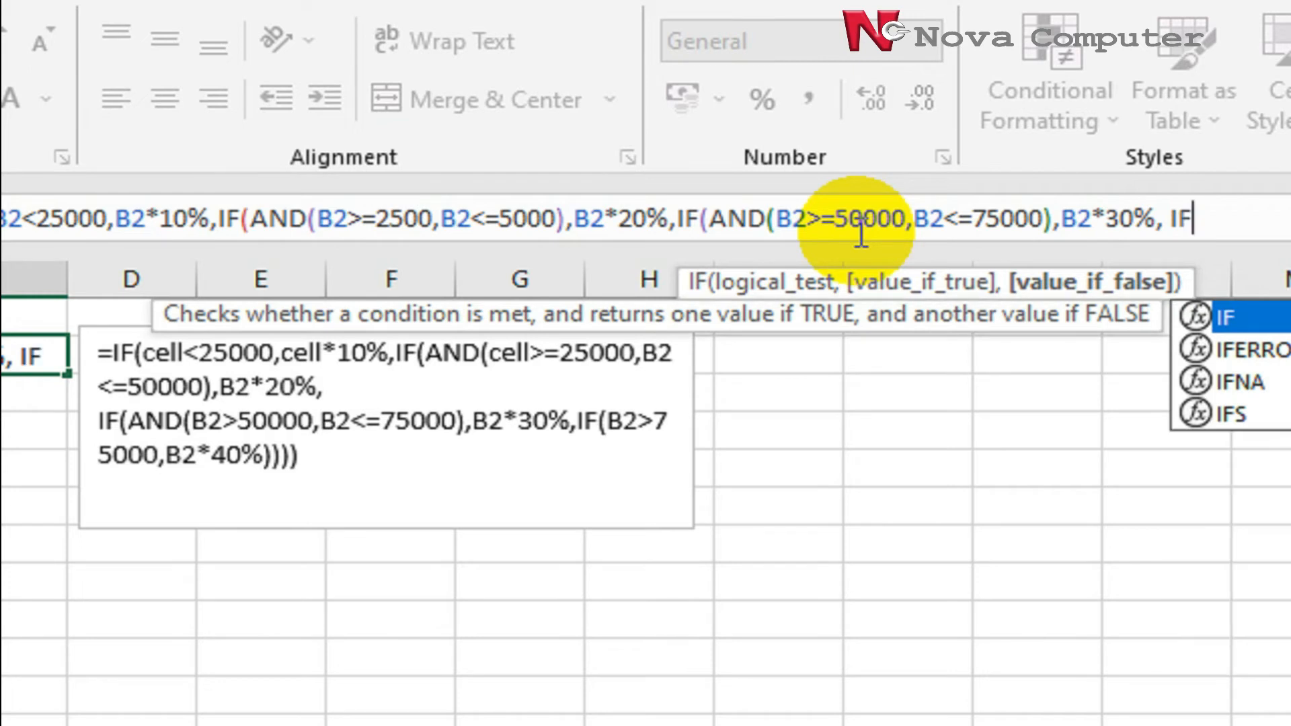
type("(")
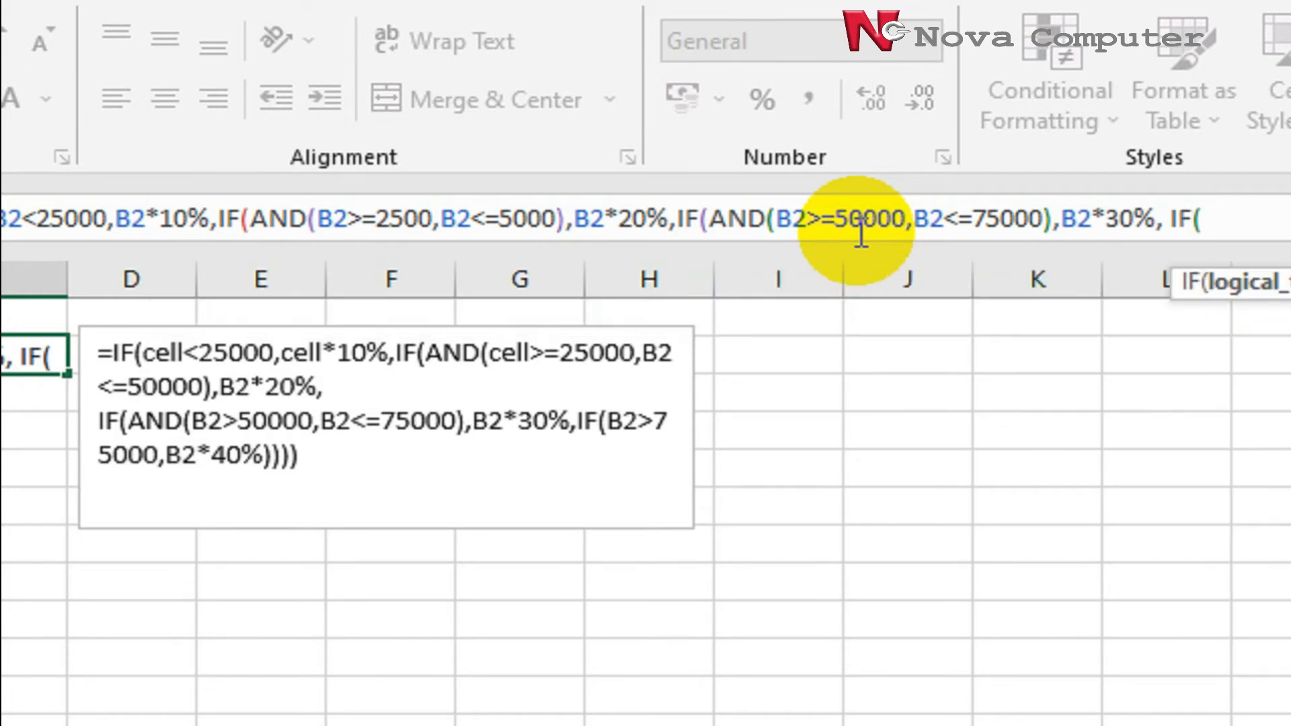
type("B")
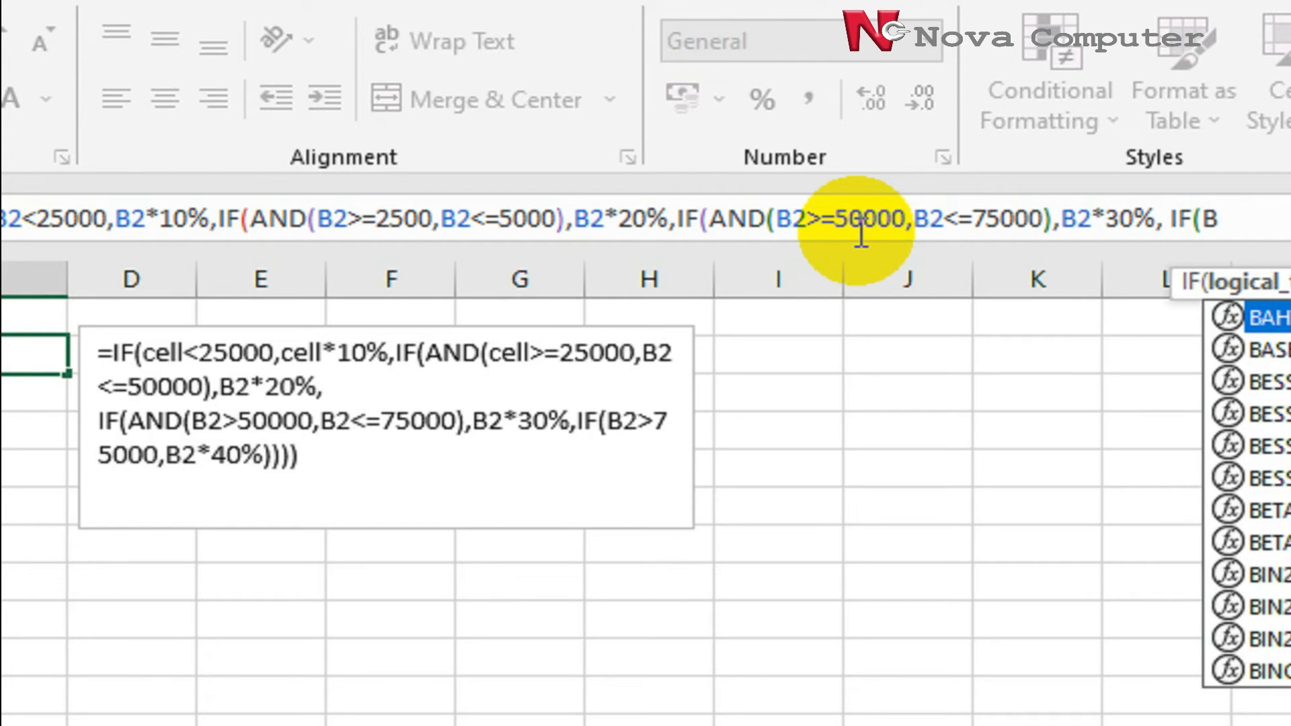
type("2")
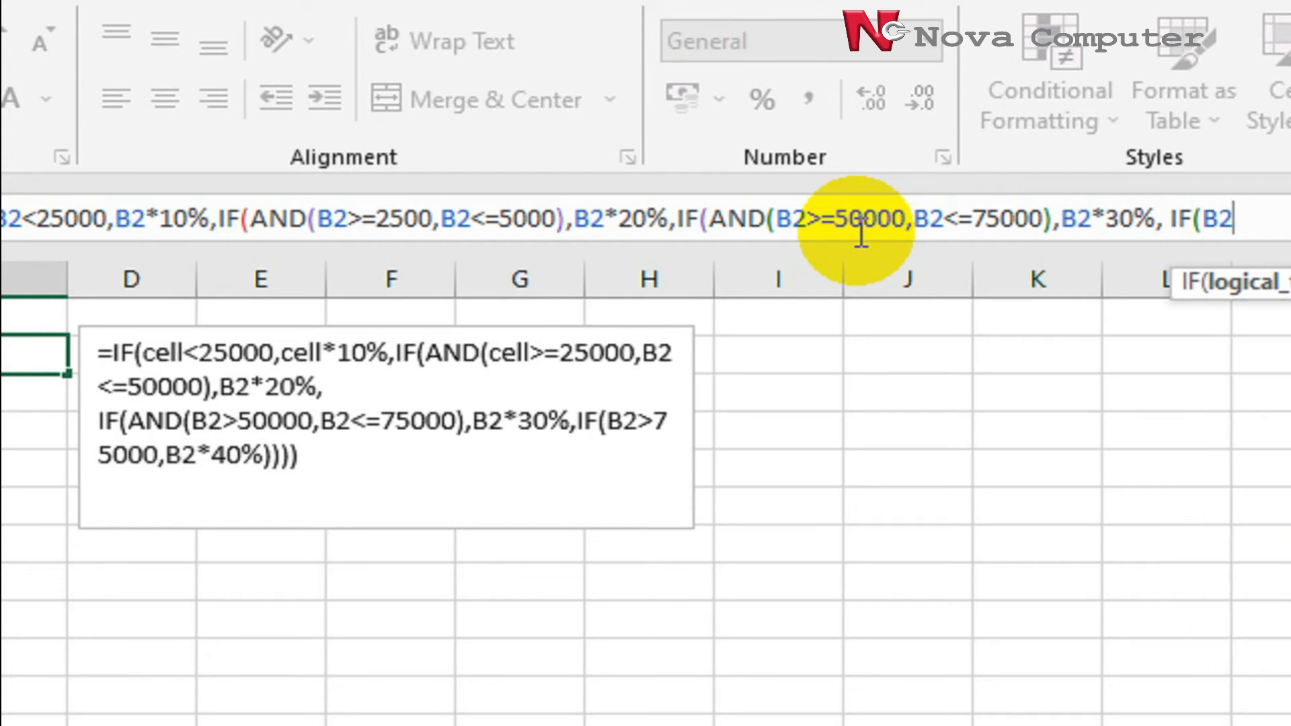
type(">75000")
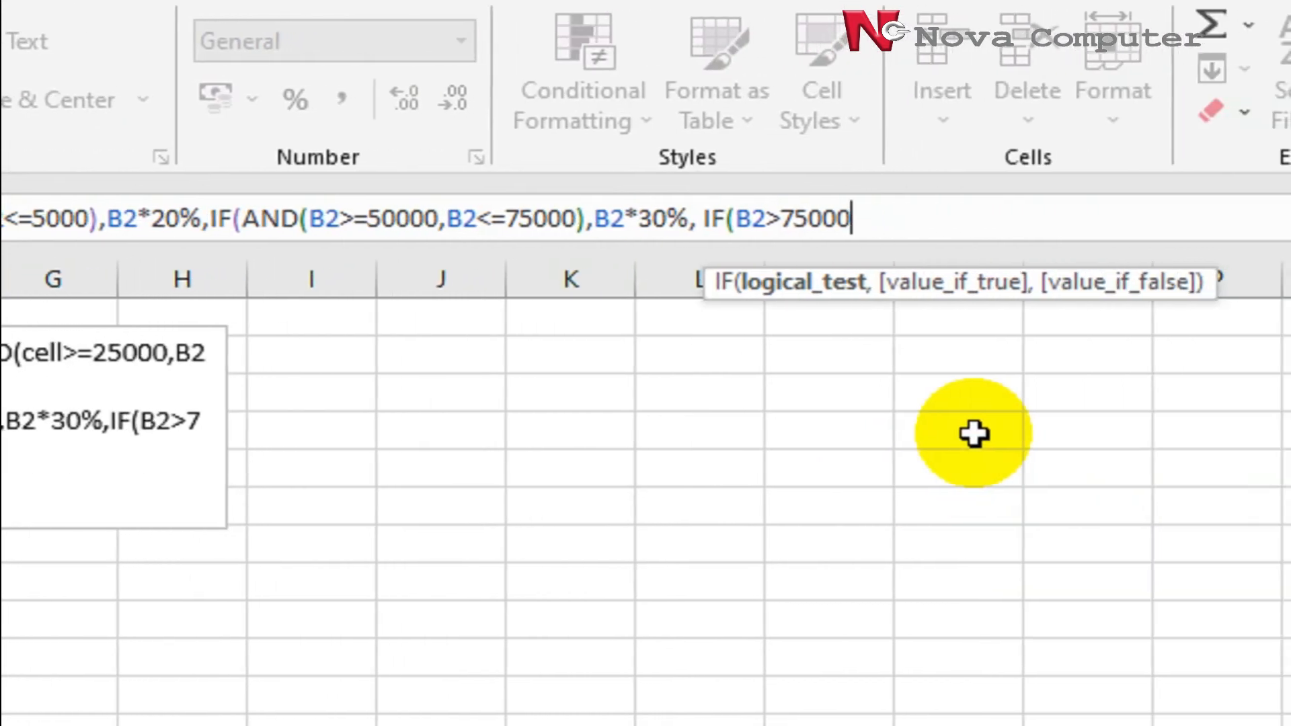
Add B2*40% as the last IF's value if true and close all four IF functions with parentheses
type(",")
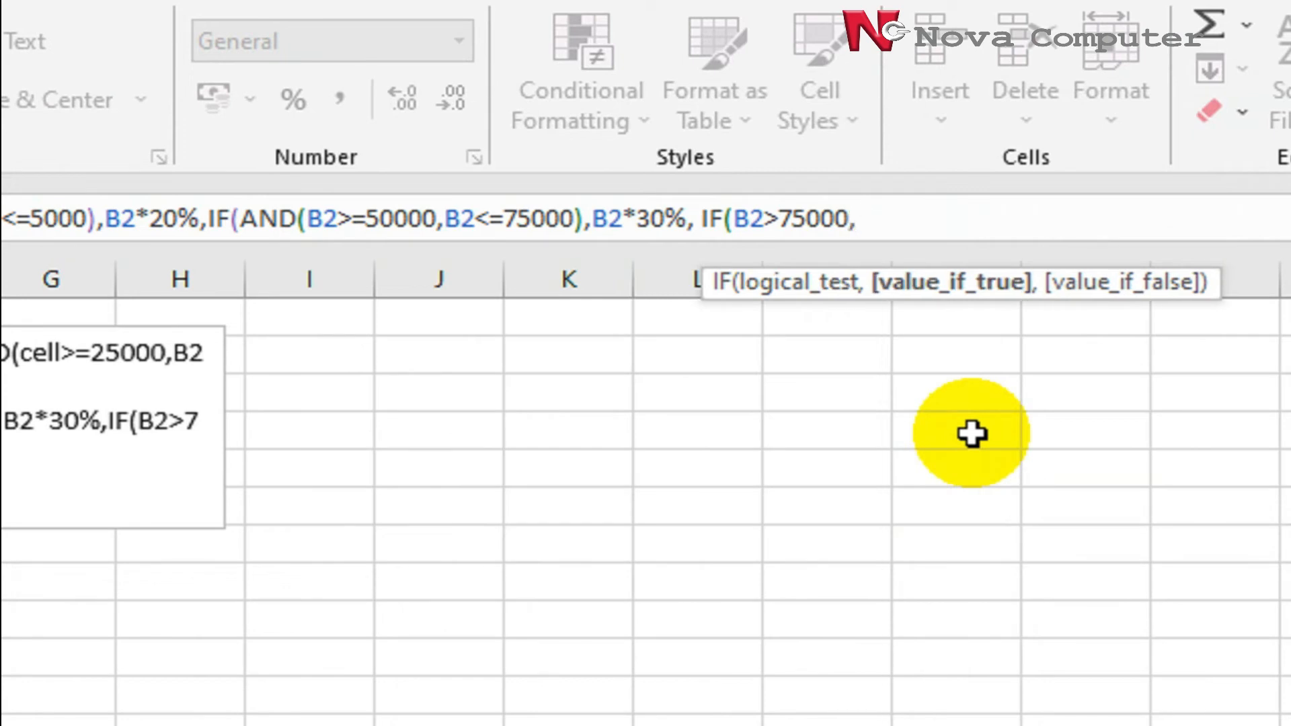
type("B2*$0")
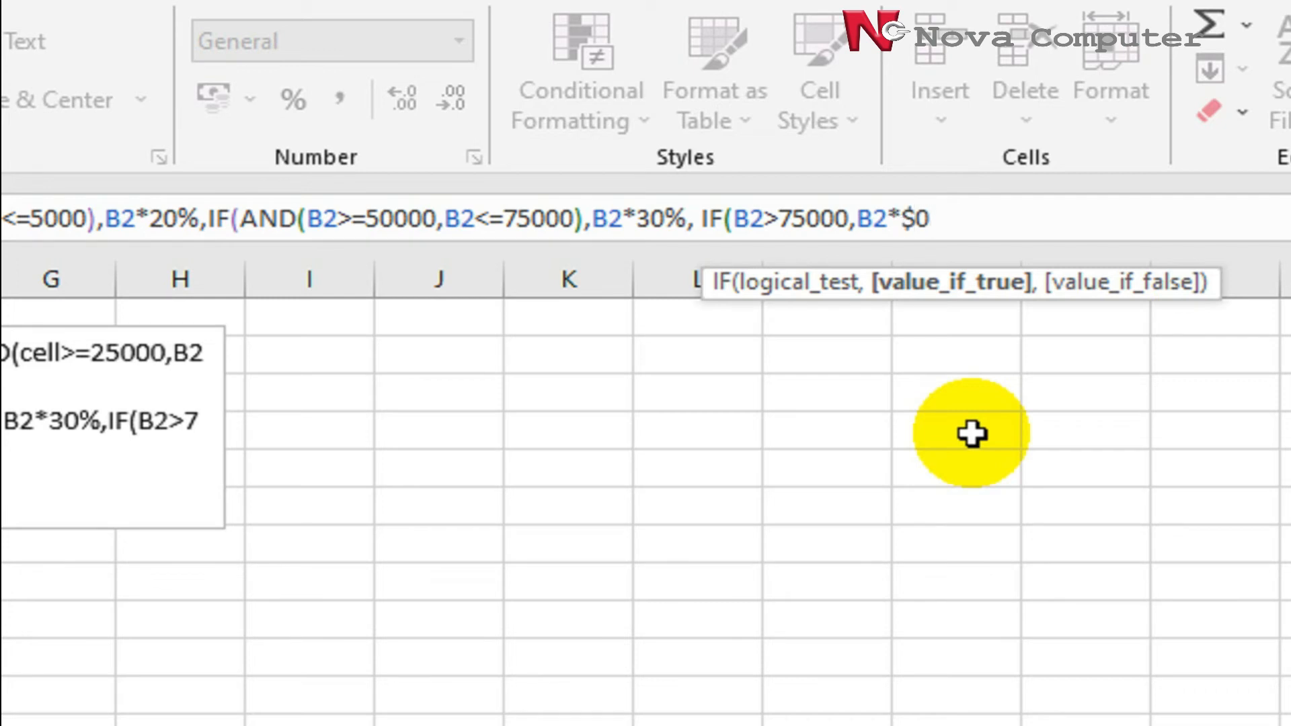
key("BackSpace")
key("BackSpace")
type("40%)")
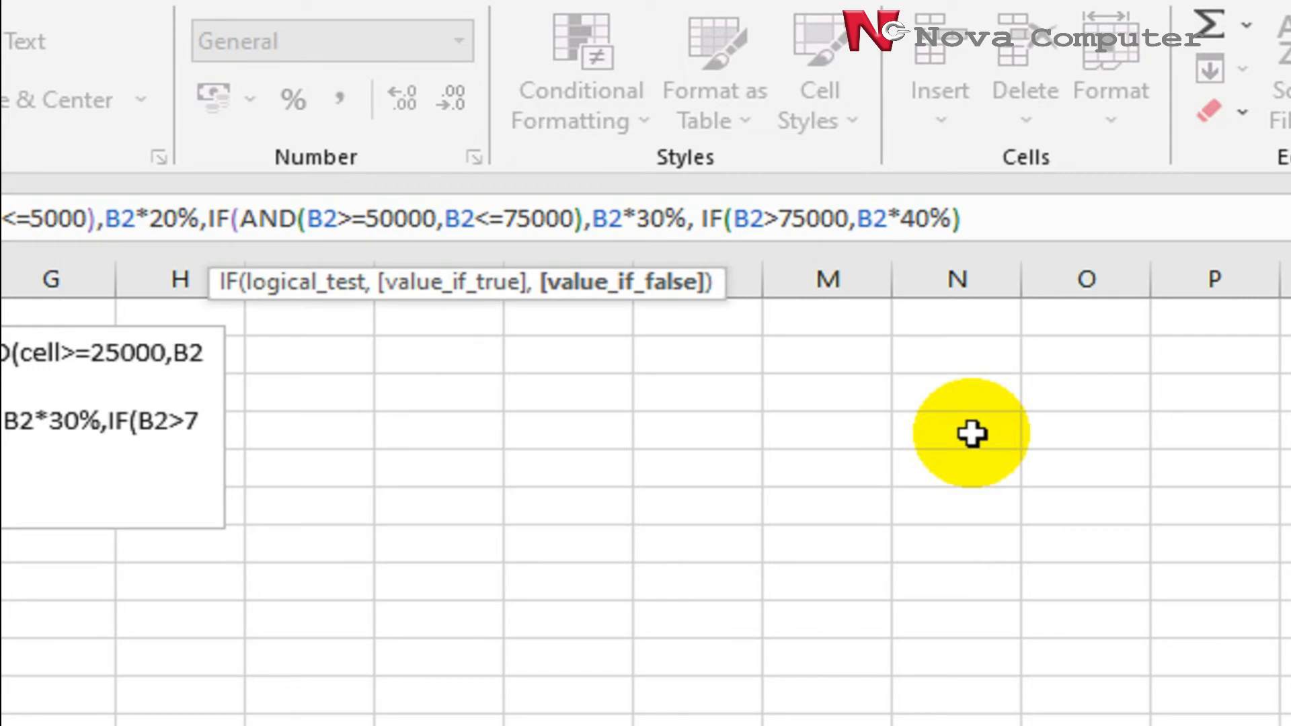
type(")")
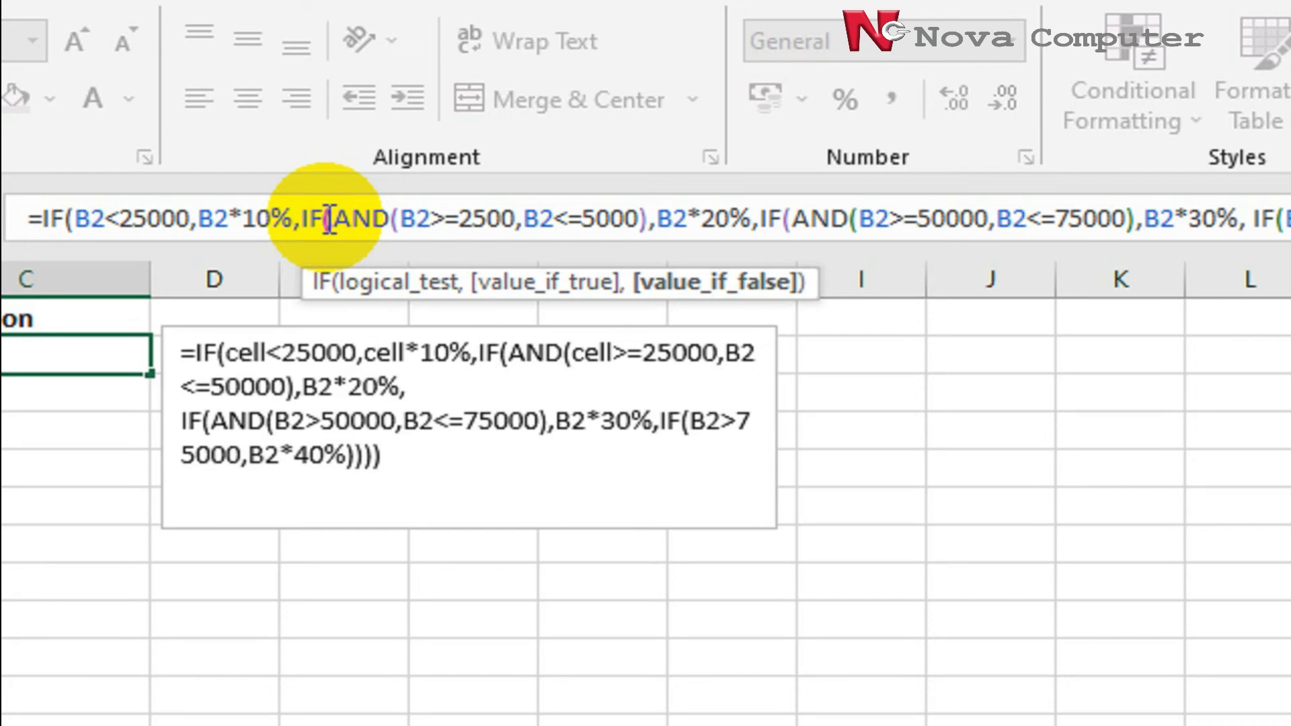
type("),B2*30%, IF(B2>75000,B2*40%")
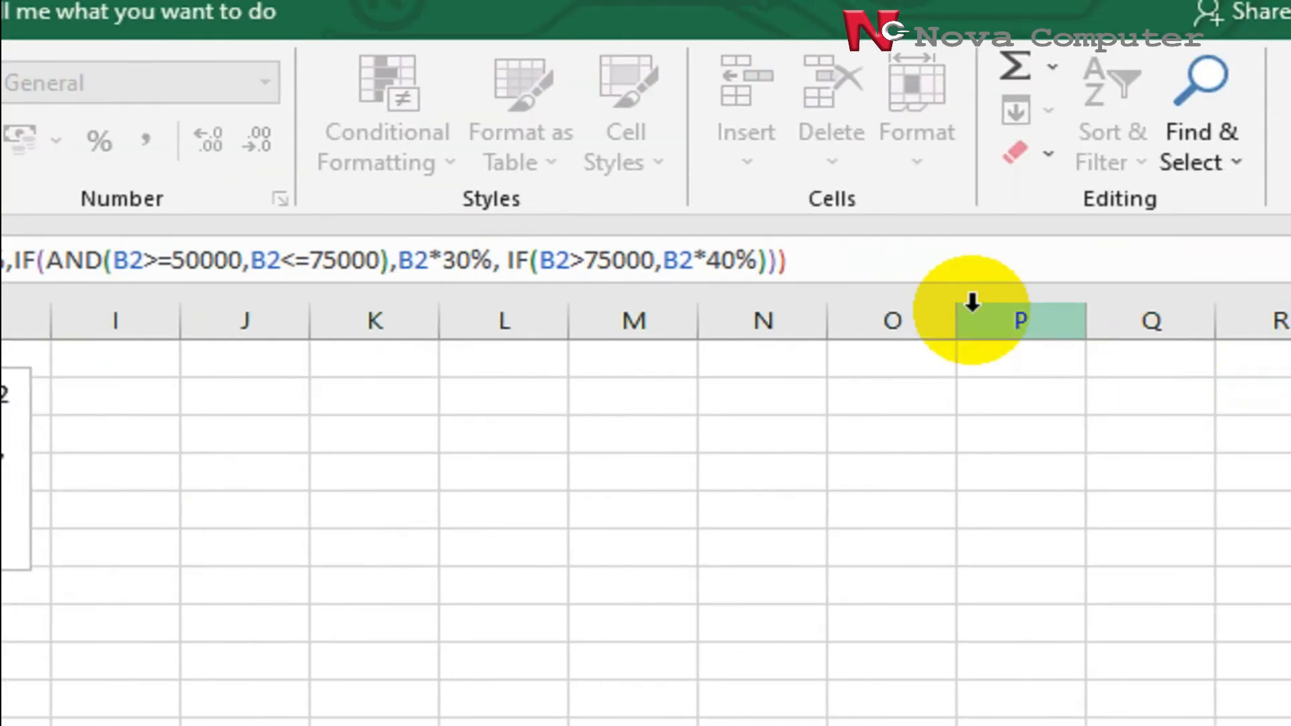
type("),B2*20%")
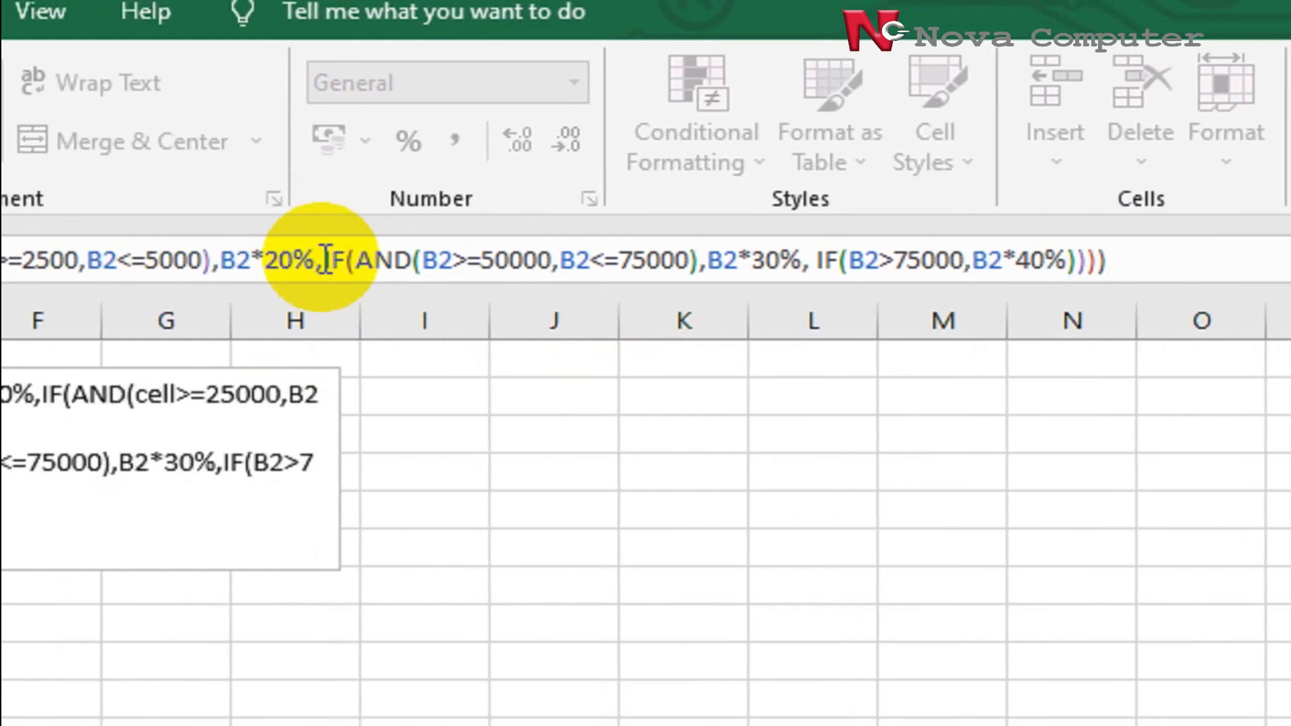
Insert a line break before the third IF in the formula and enlarge the formula bar to two lines
left_click(326, 259)
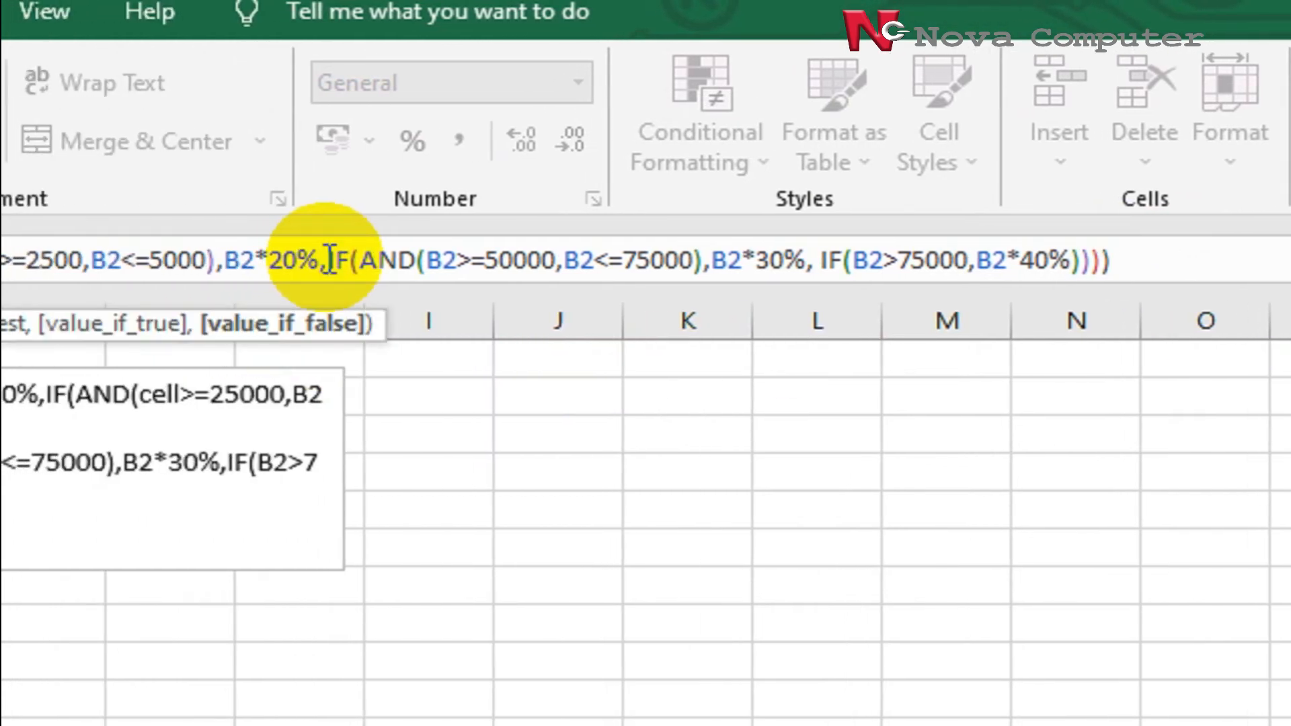
key("alt+Return")
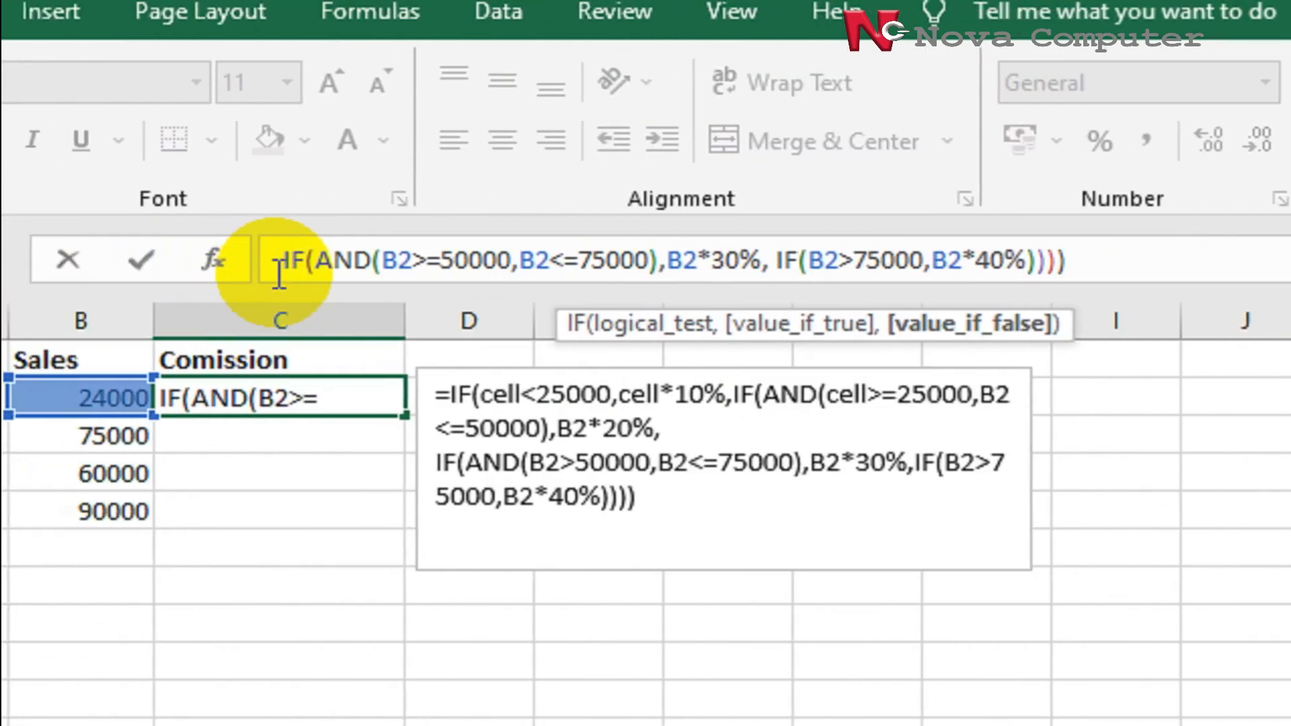
left_click_drag(326, 286, 324, 324)
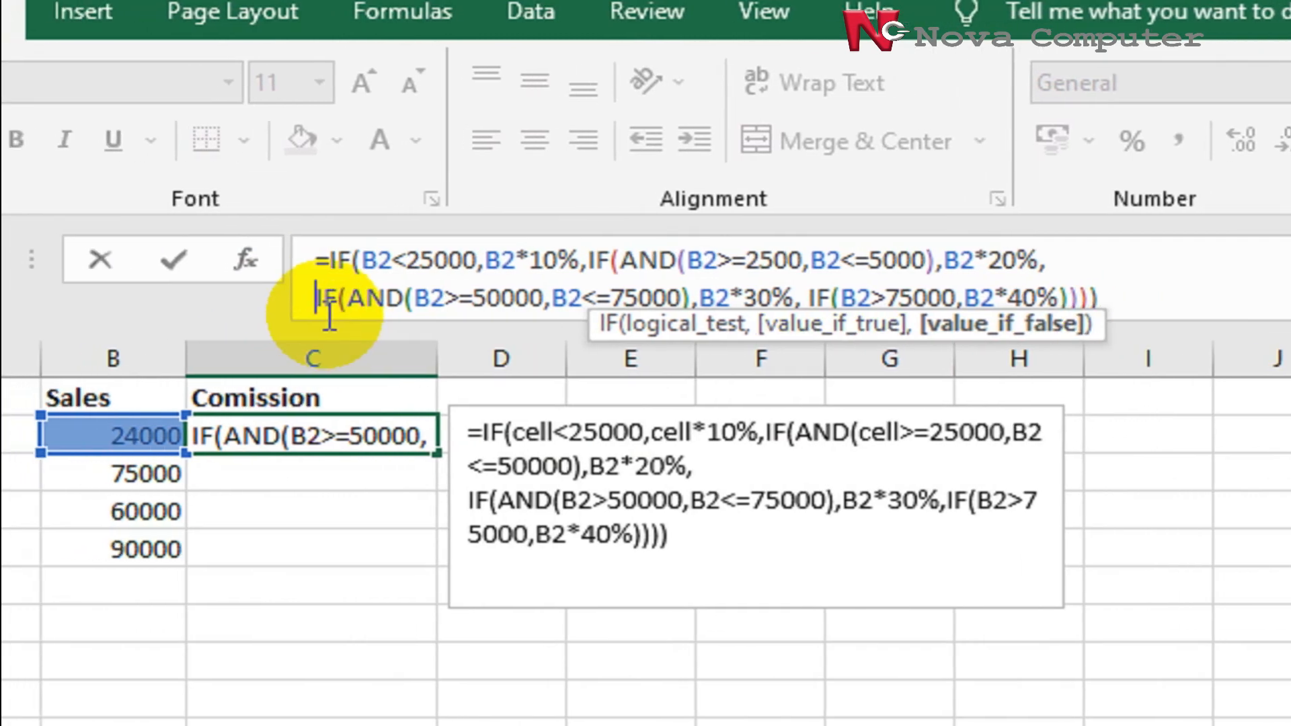
Place the cursor at the end of the nested IF formula and enter it in C2
left_click(226, 314)
left_click(1092, 298)
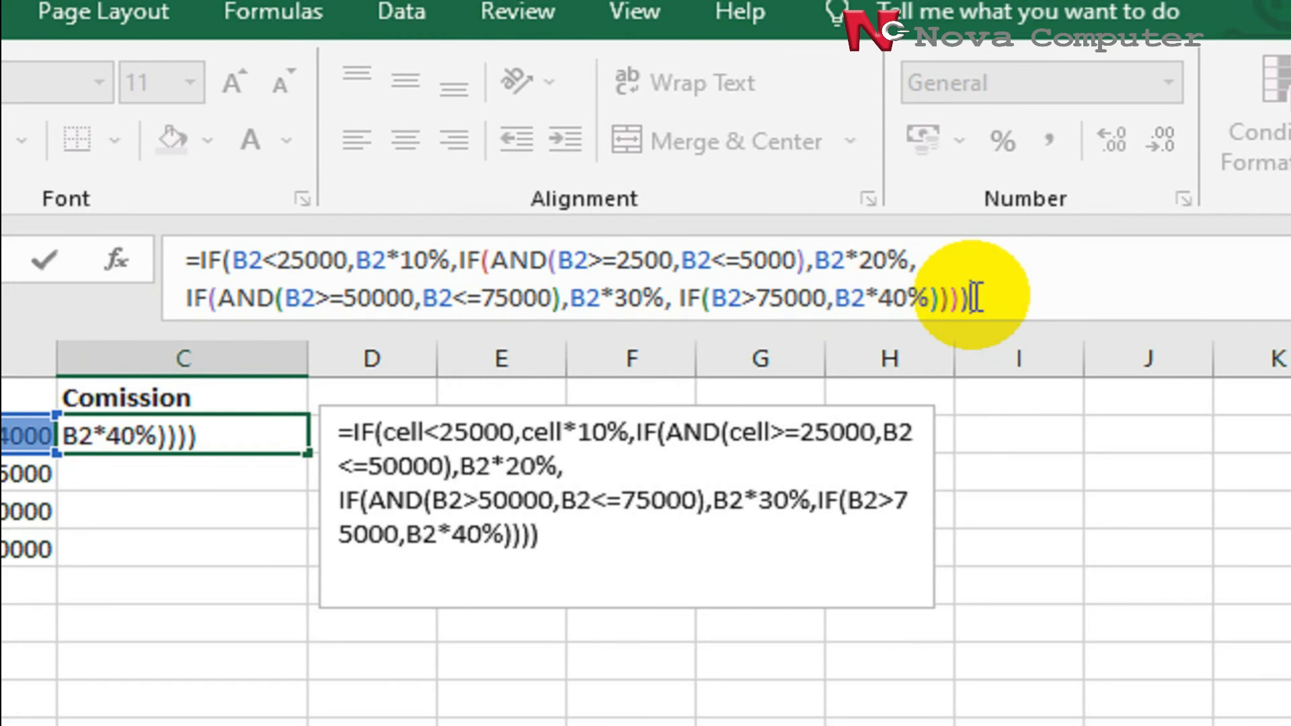
key("Return")
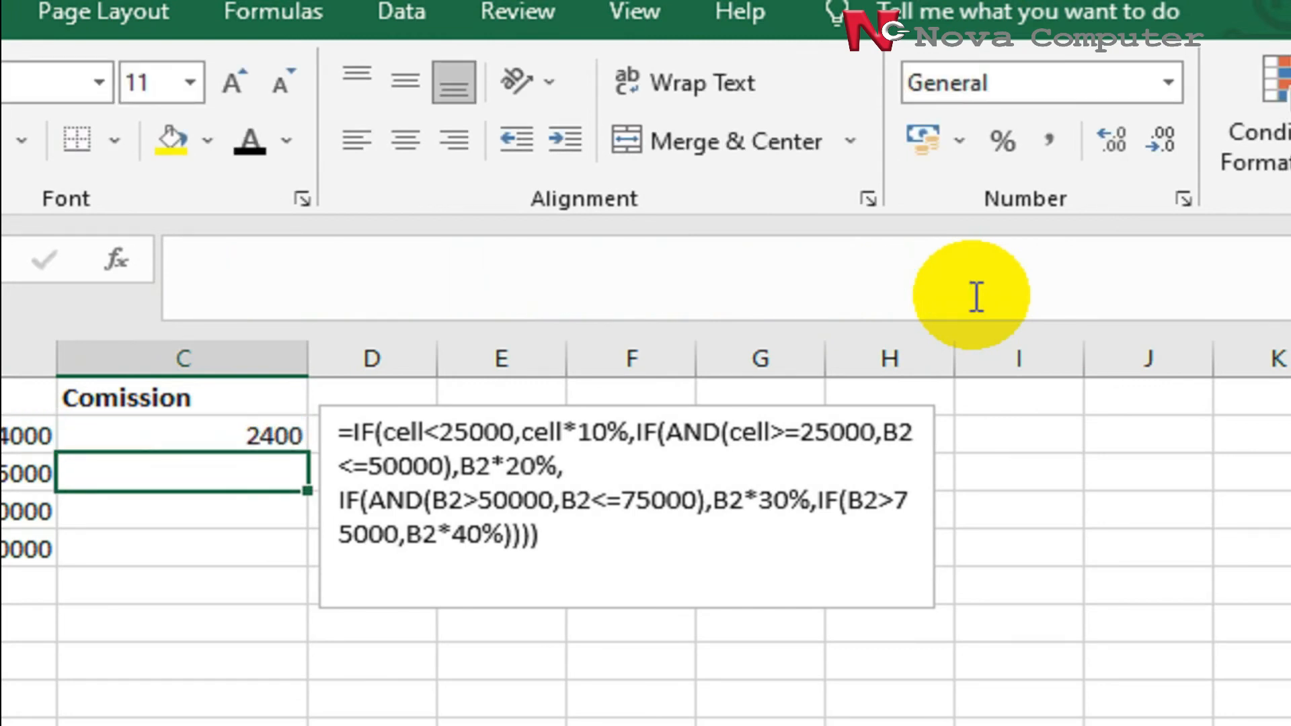
Review the first IF's logical test B2<25000 and its value if true B2*10% in C2's formula
left_click(218, 430)
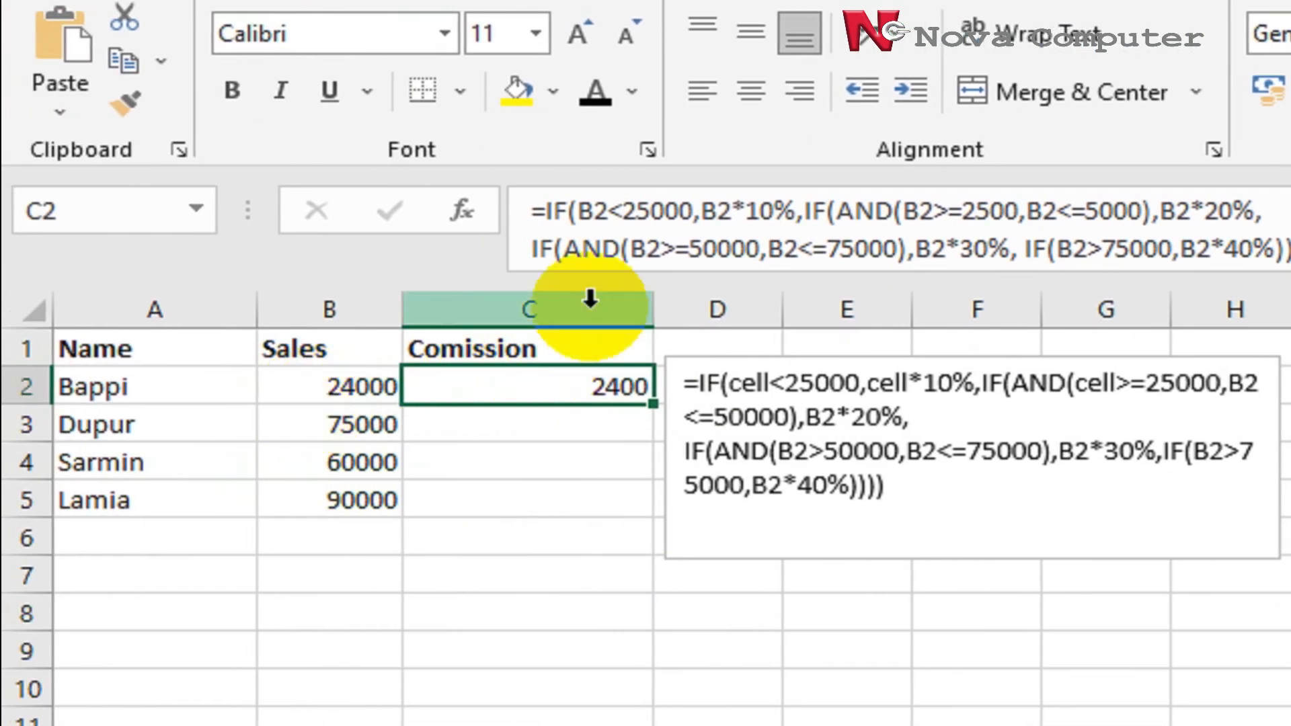
left_click_drag(704, 210, 509, 222)
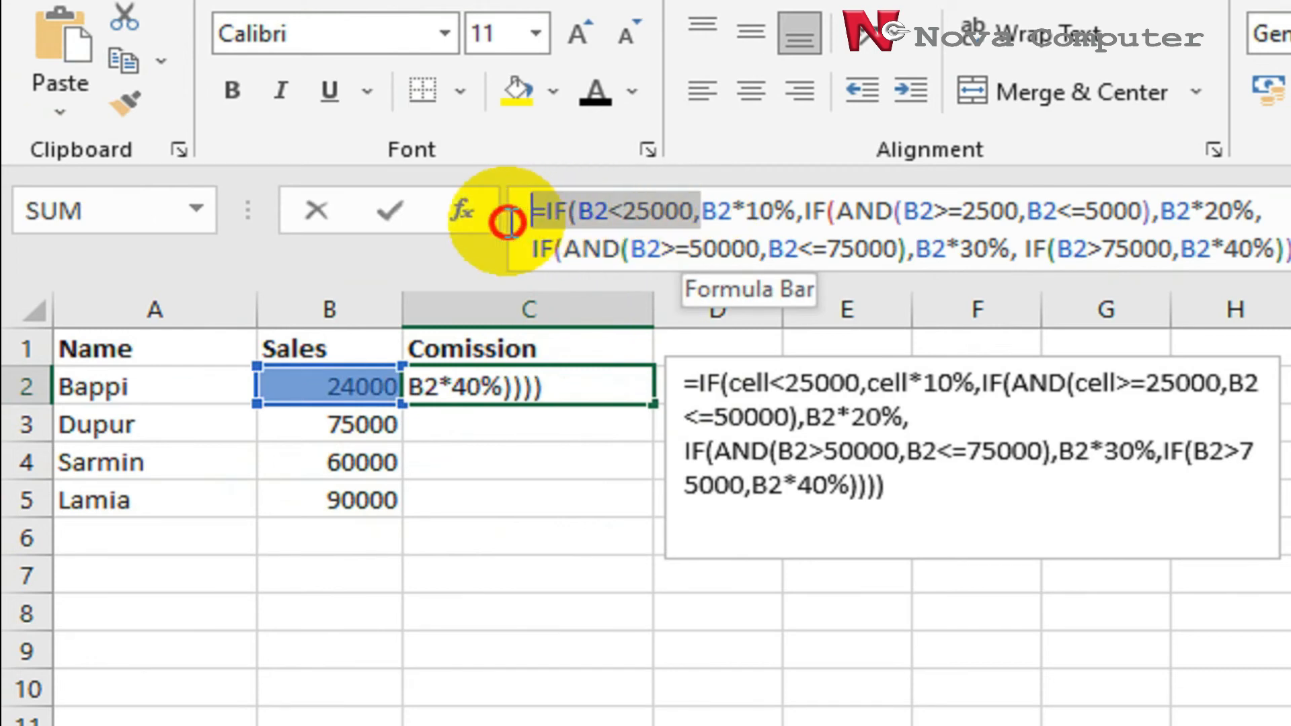
left_click_drag(797, 211, 674, 222)
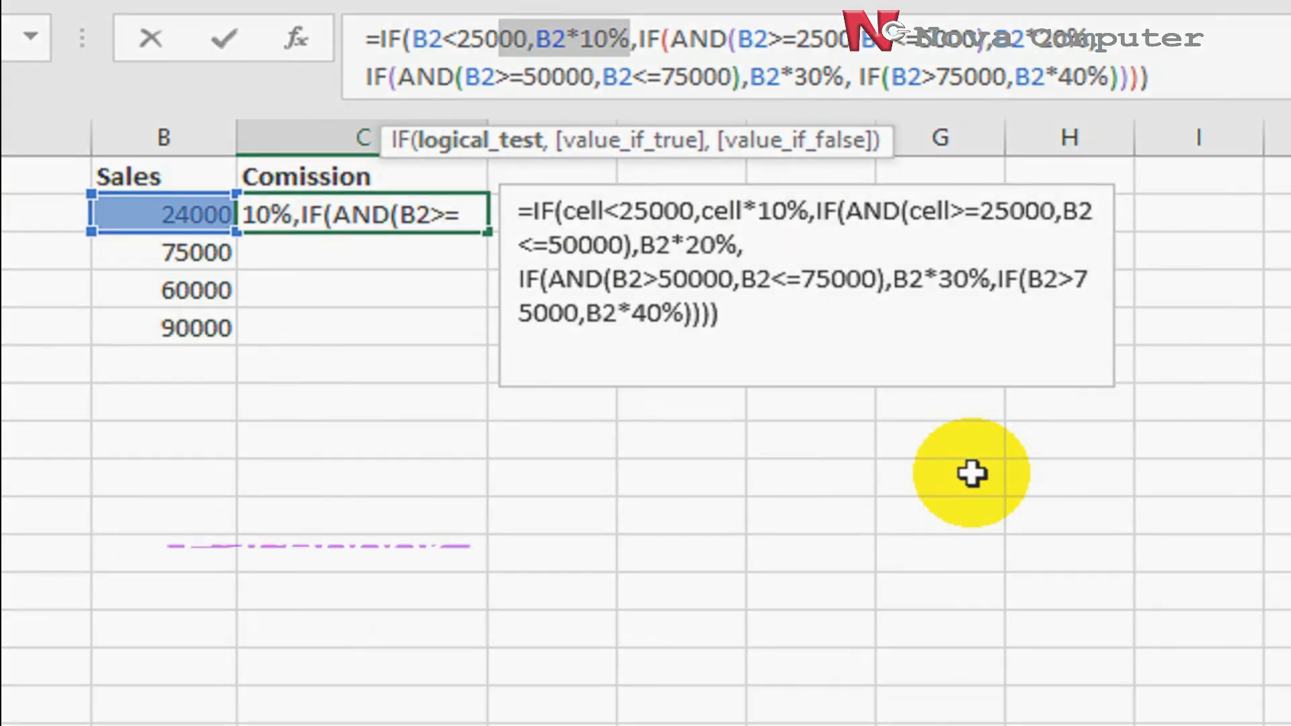
key("ctrl+Return")
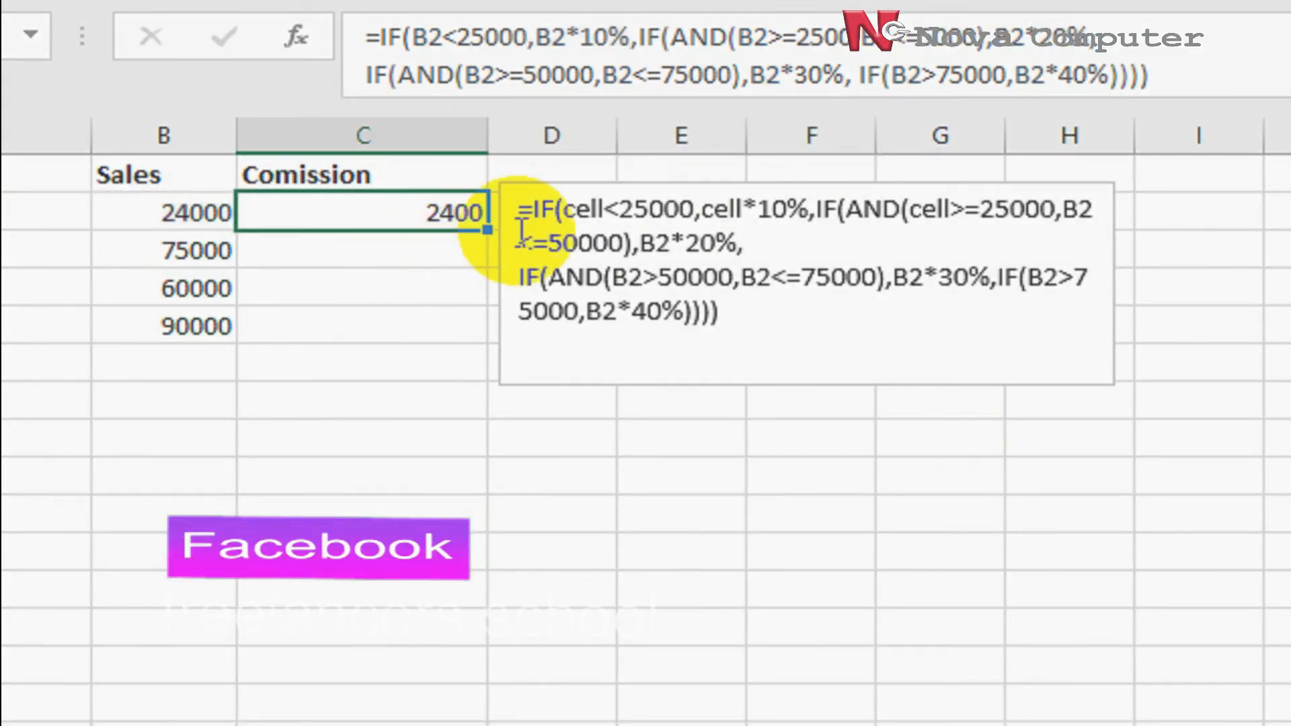
Fill the commission formula from C2 down through C5 and reselect C2
left_click_drag(484, 230, 485, 269)
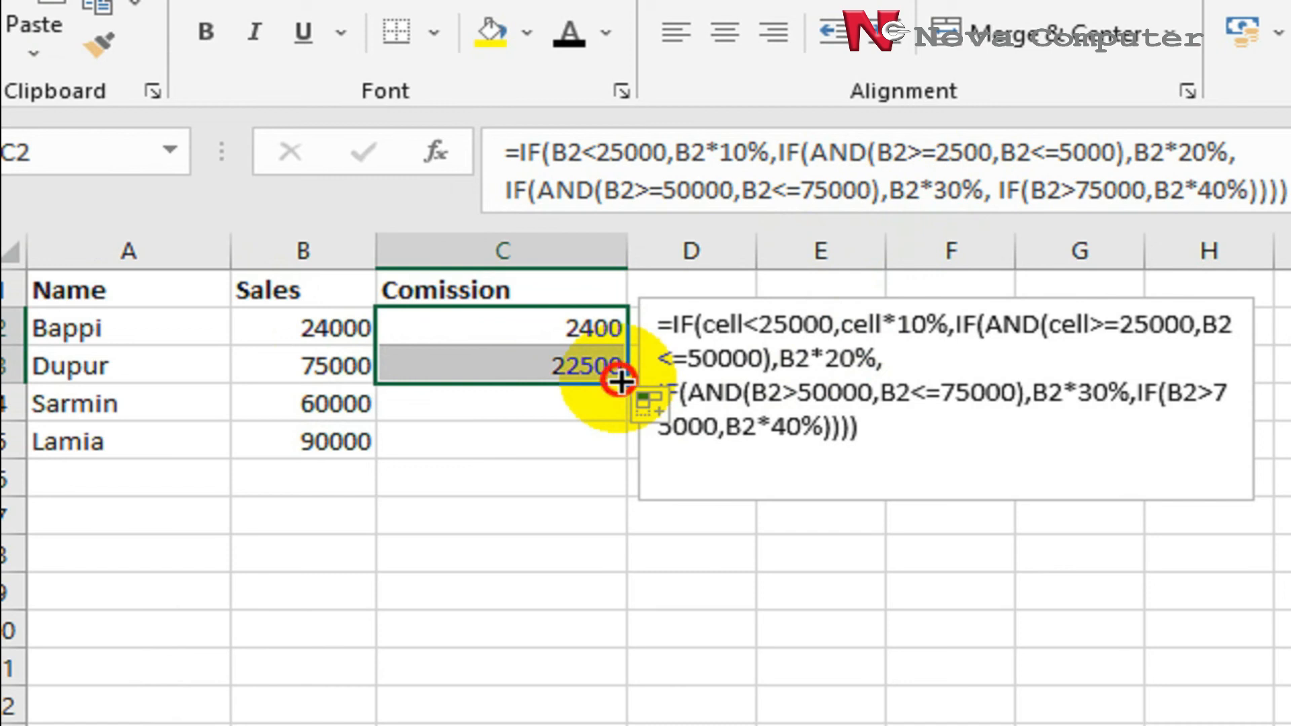
left_click_drag(620, 382, 625, 418)
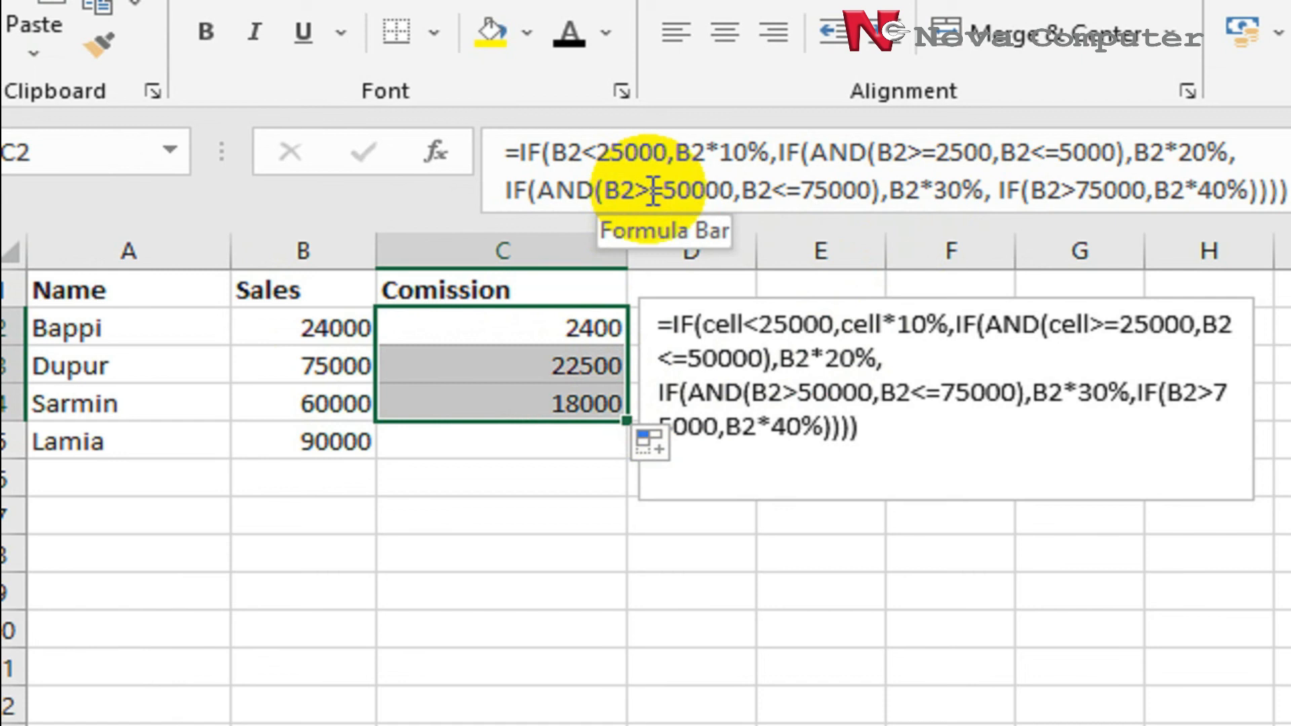
left_click(653, 191)
type("=")
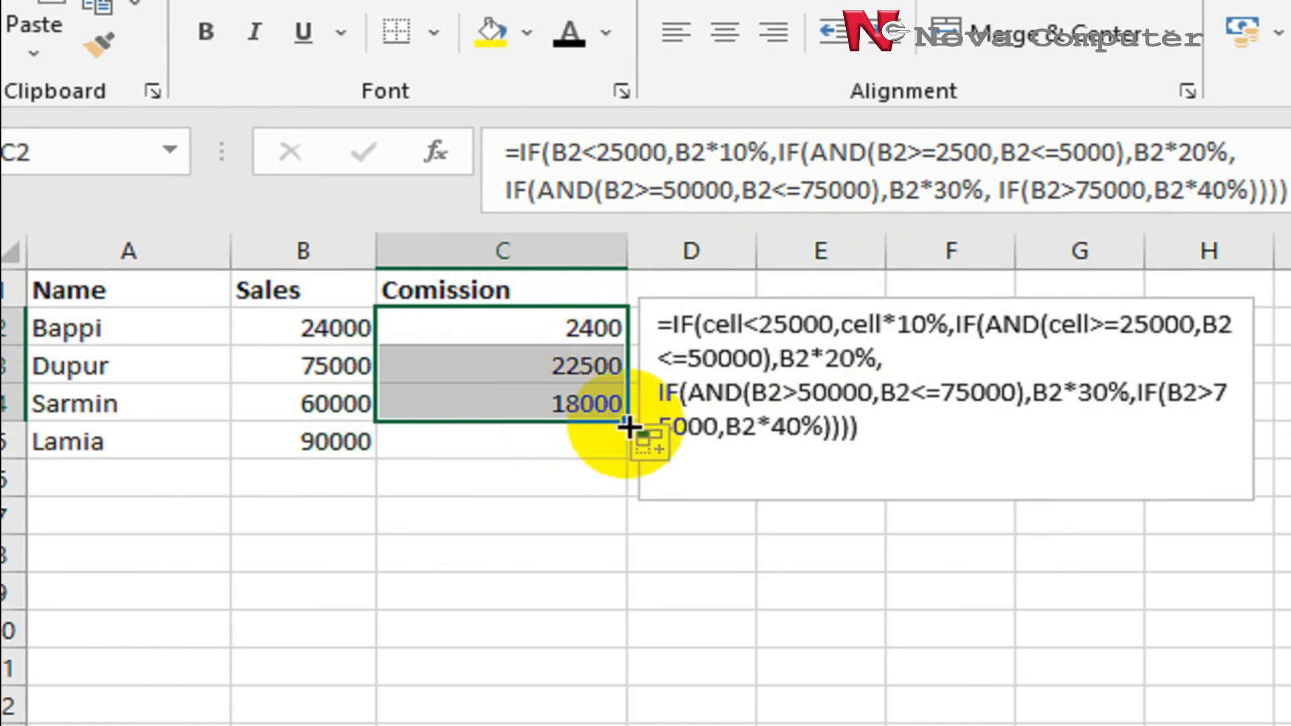
left_click_drag(622, 432, 628, 458)
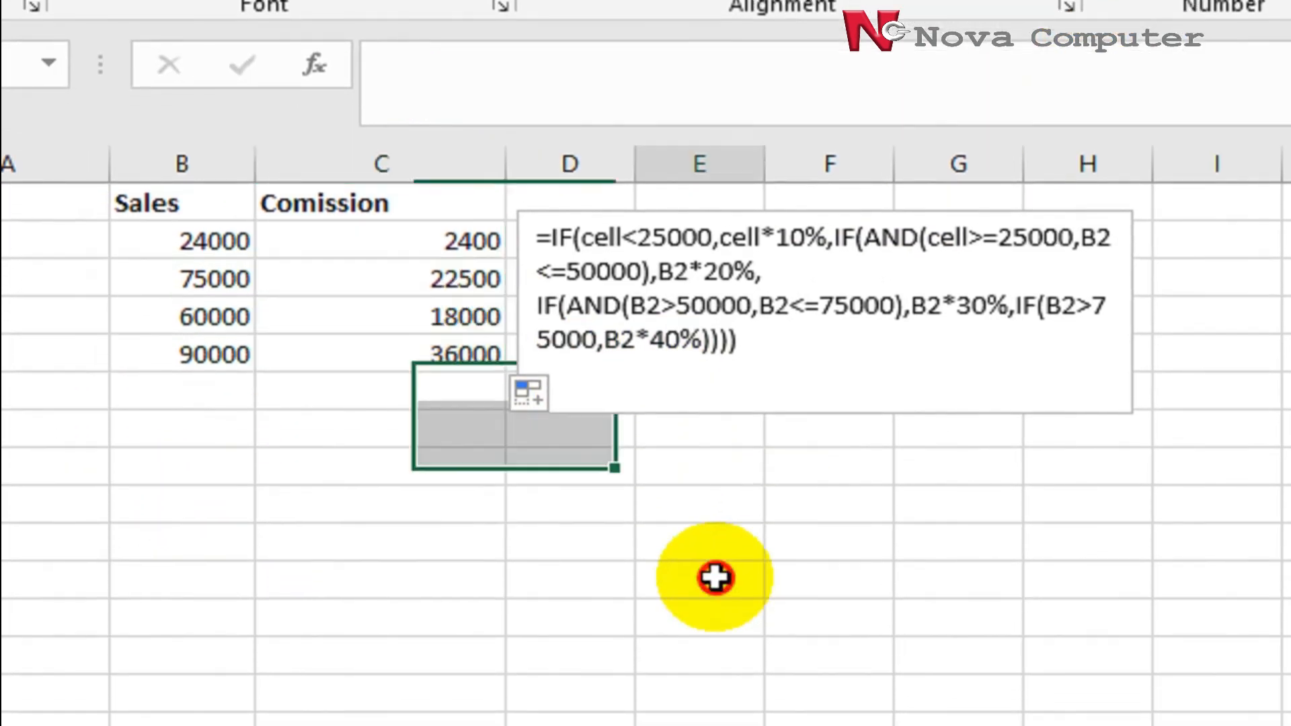
left_click(702, 649)
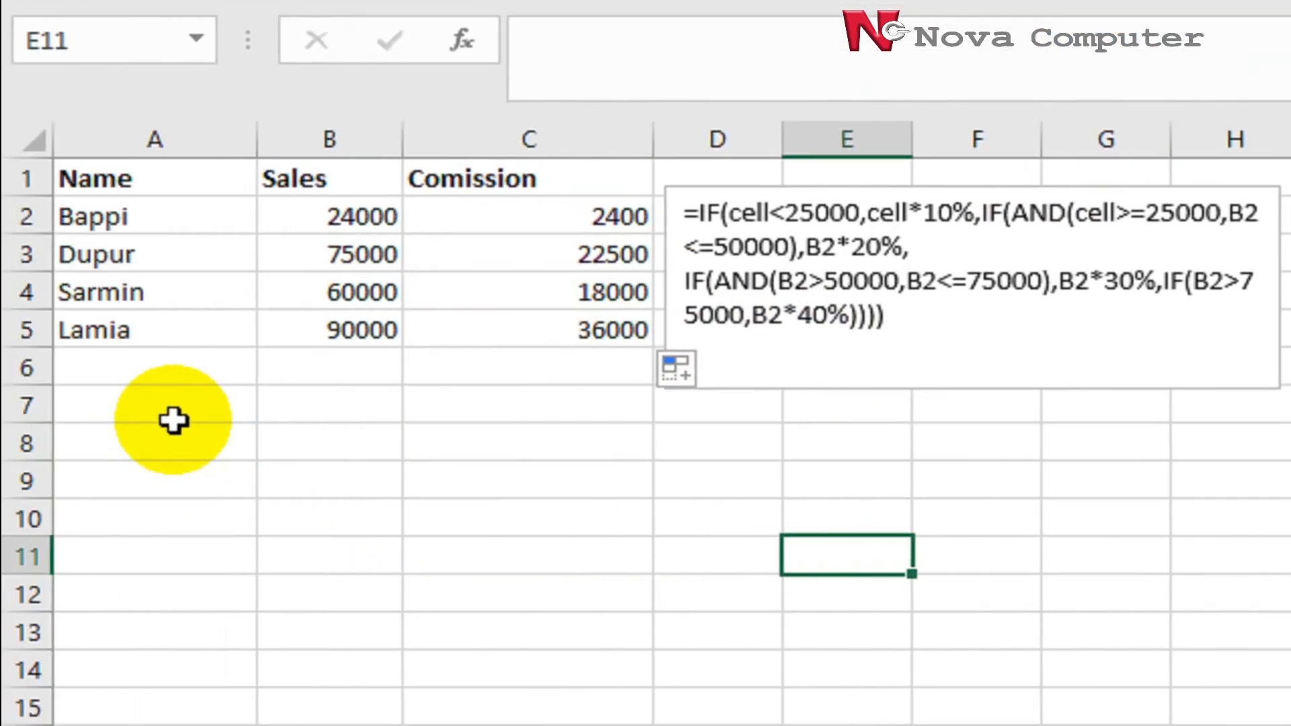
left_click(513, 214)
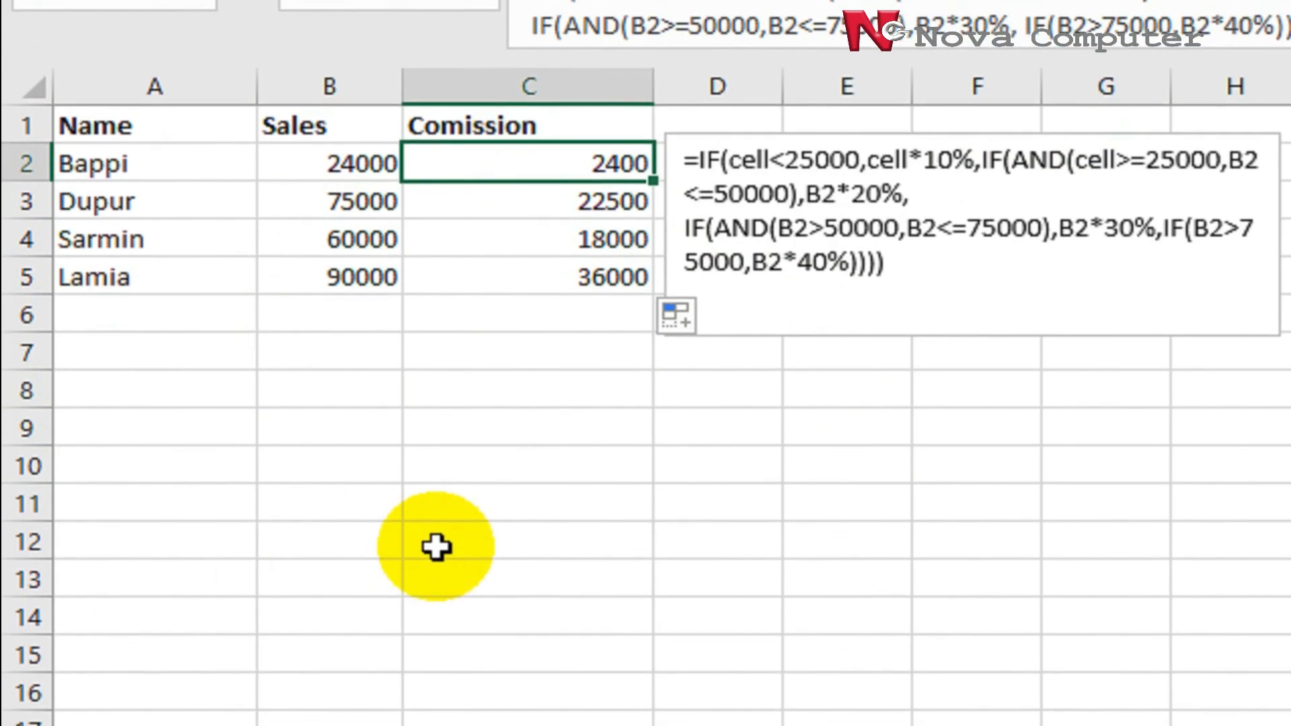